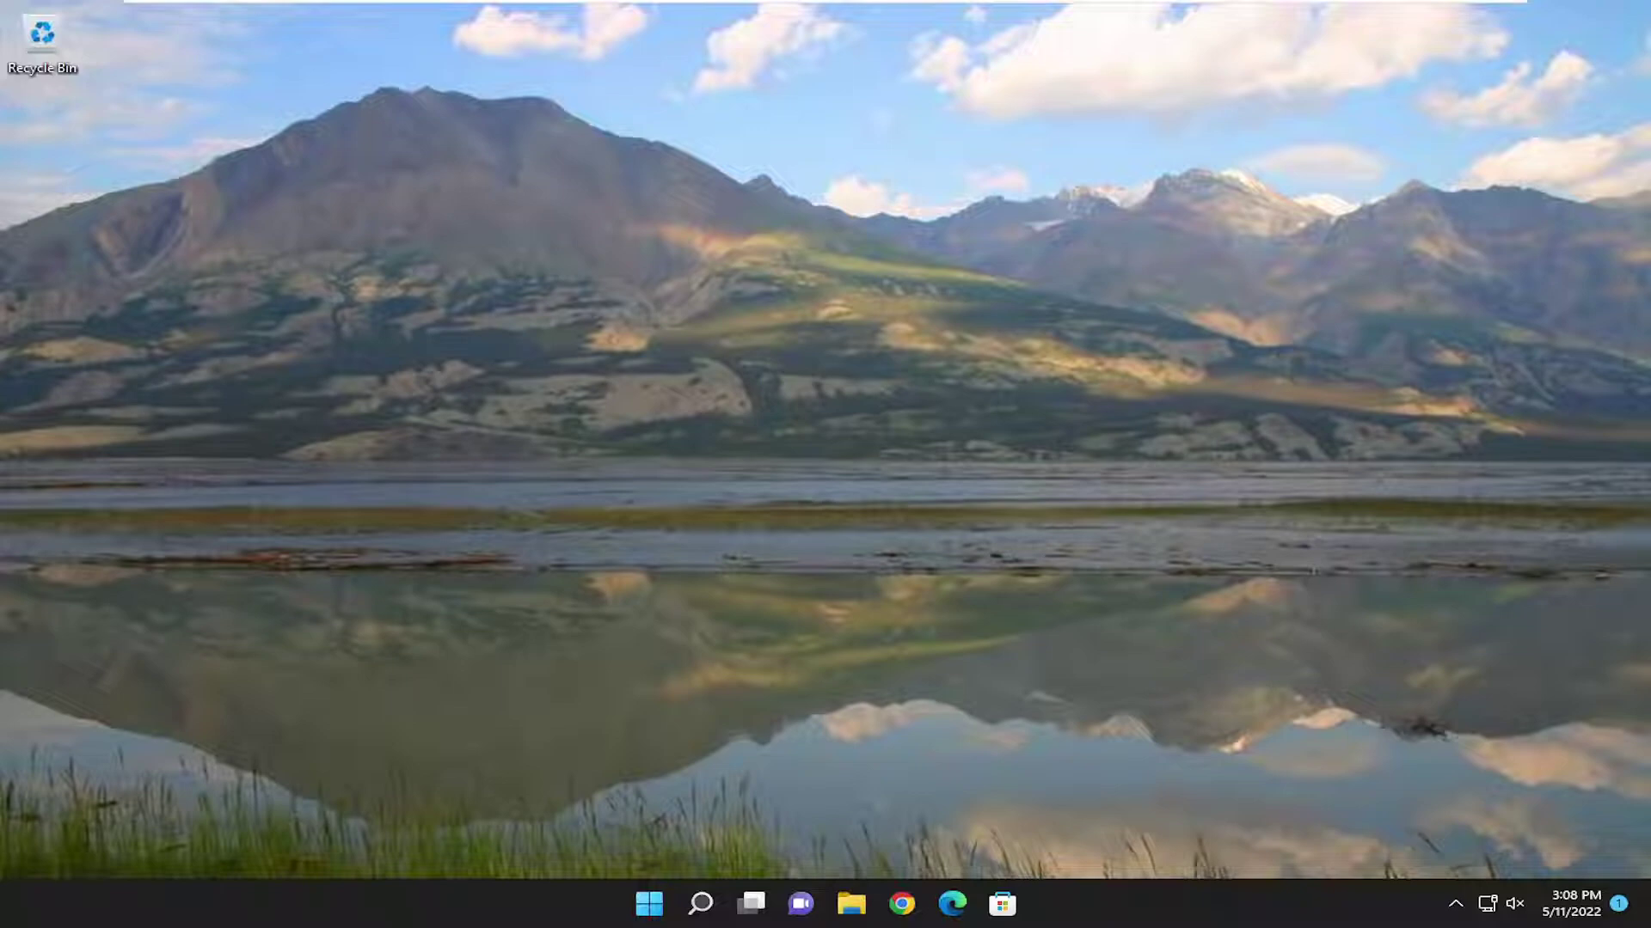
Open File Explorer, shrink its window, then minimize it
click(862, 907)
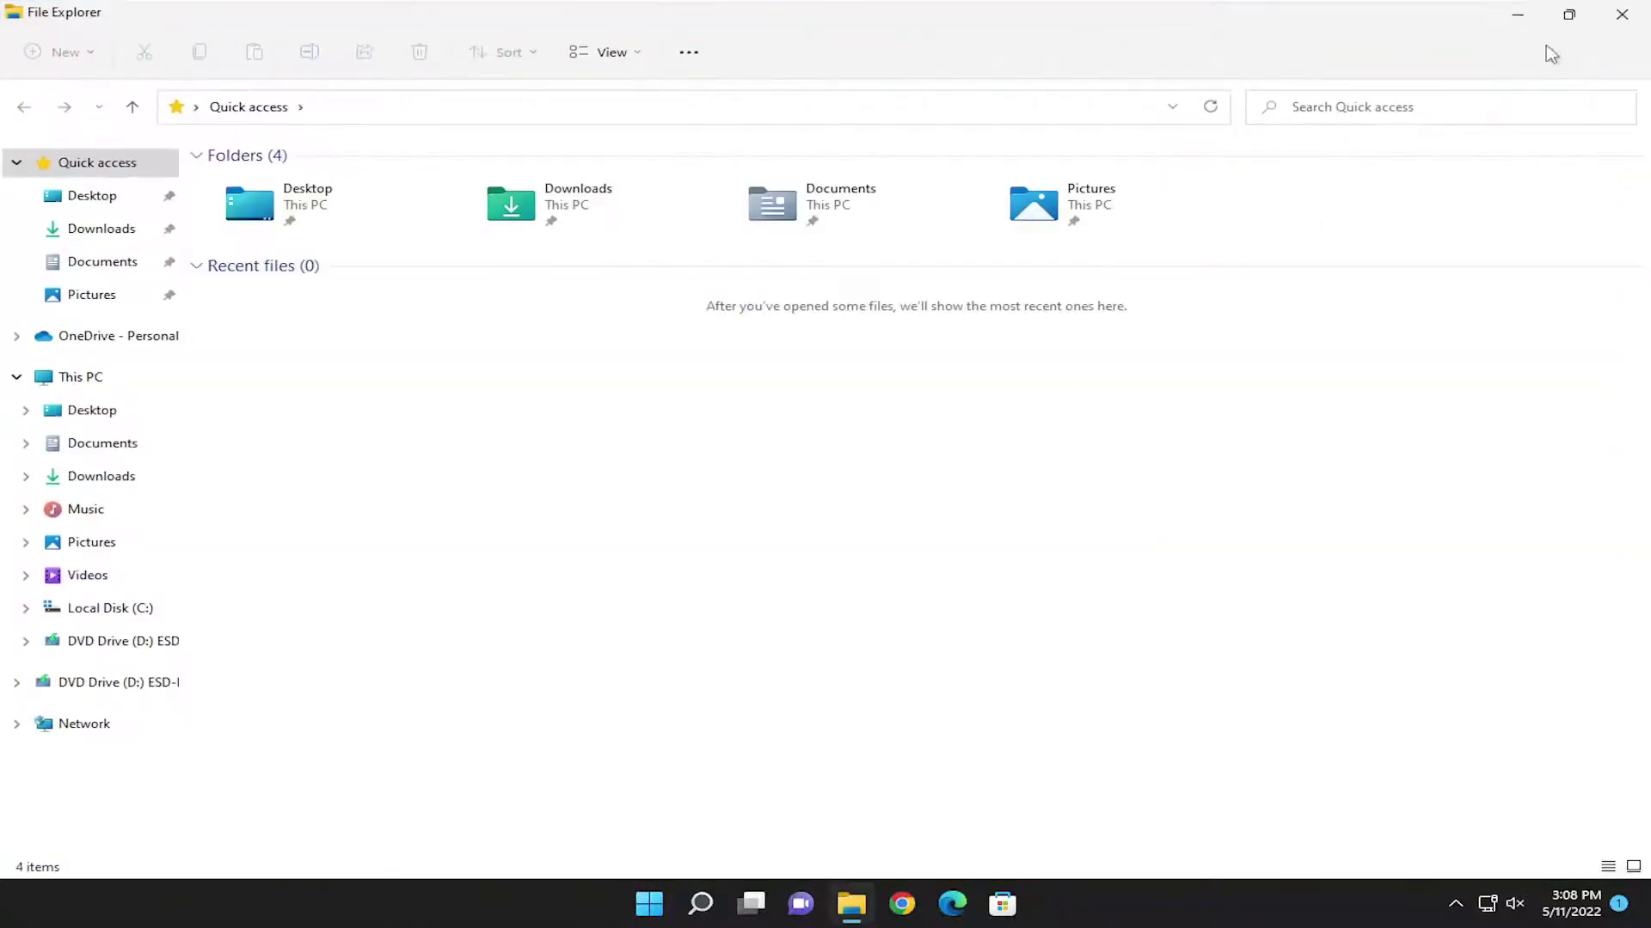
drag(1516, 20, 1446, 116)
click(1450, 106)
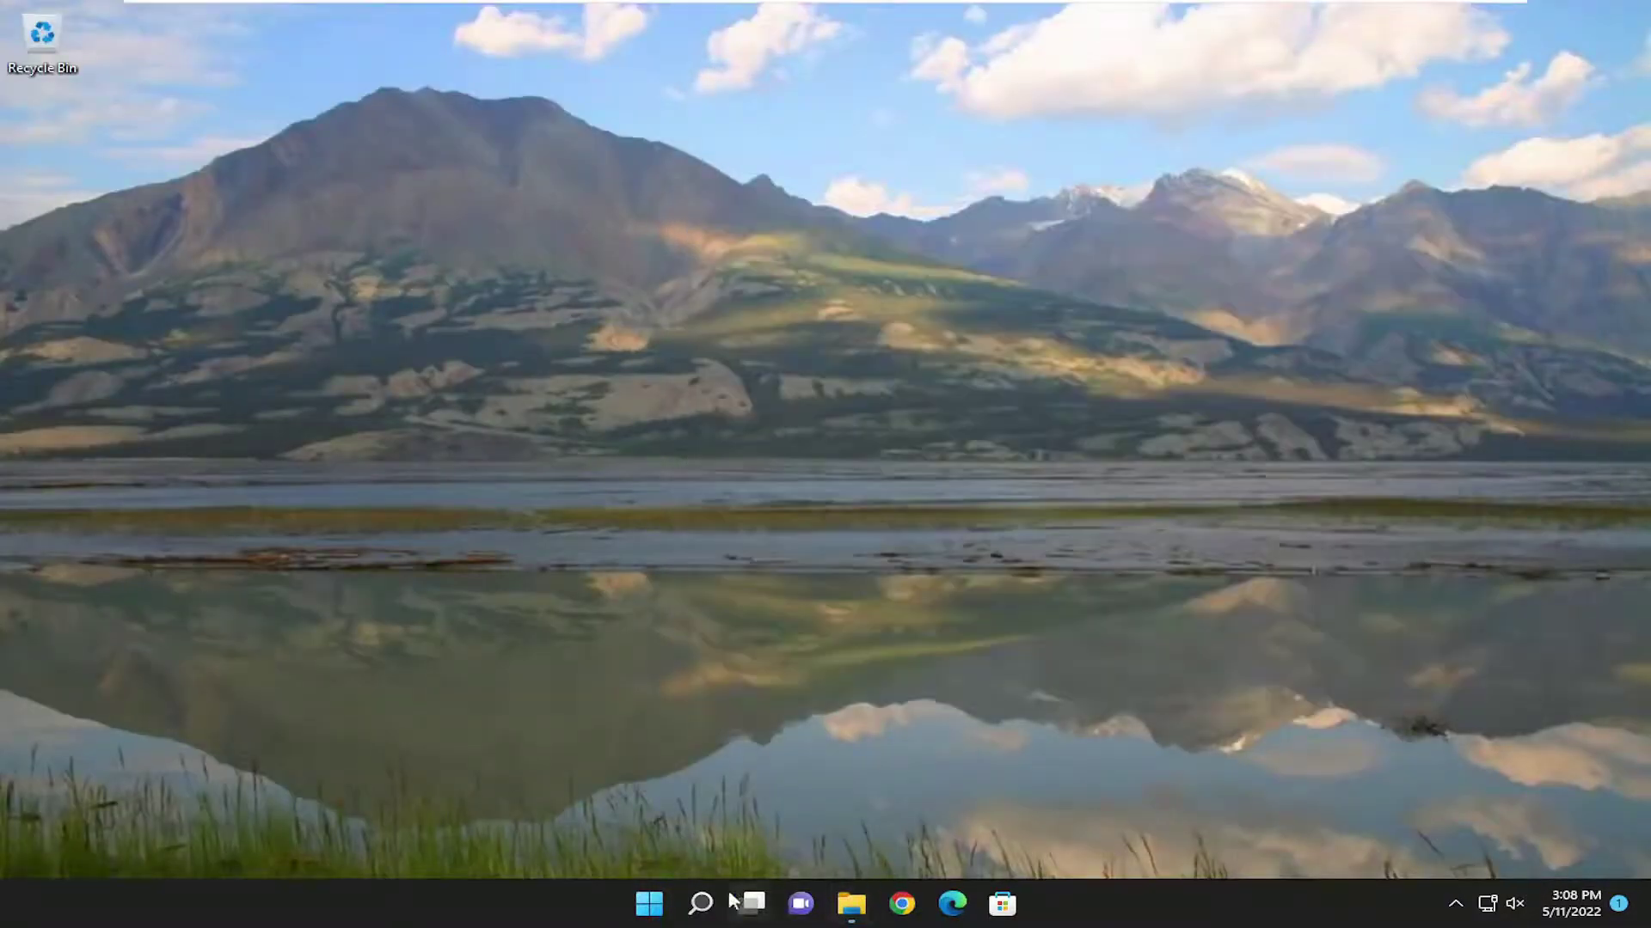
Restart the Windows Explorer process from Task Manager's Processes list
right_click(649, 909)
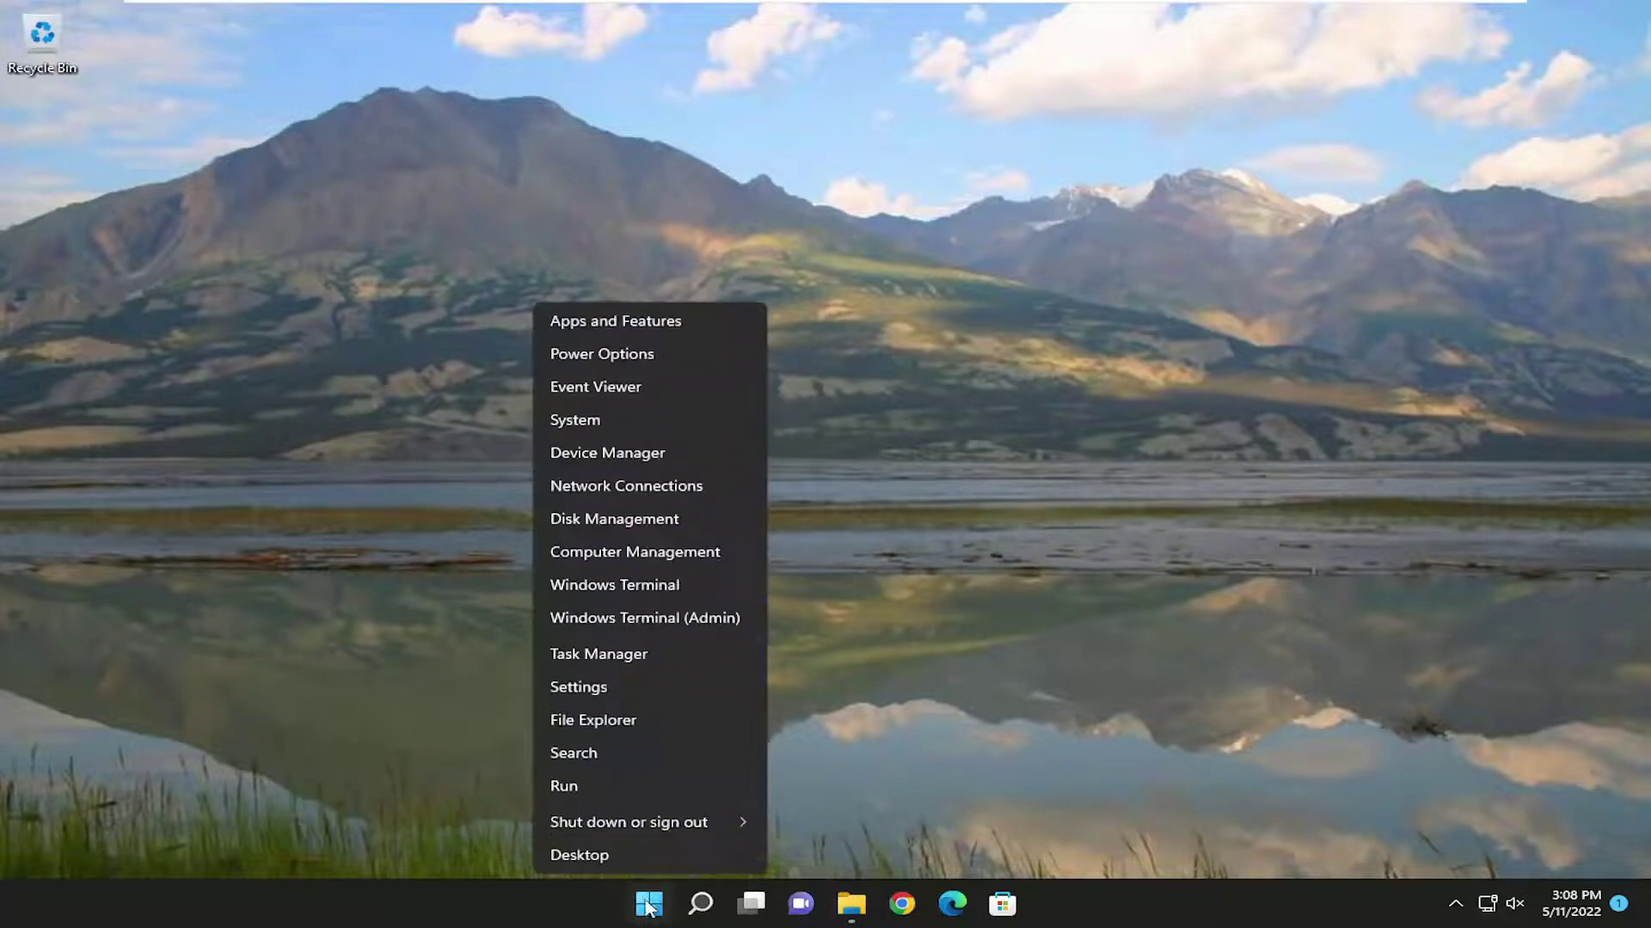
click(596, 653)
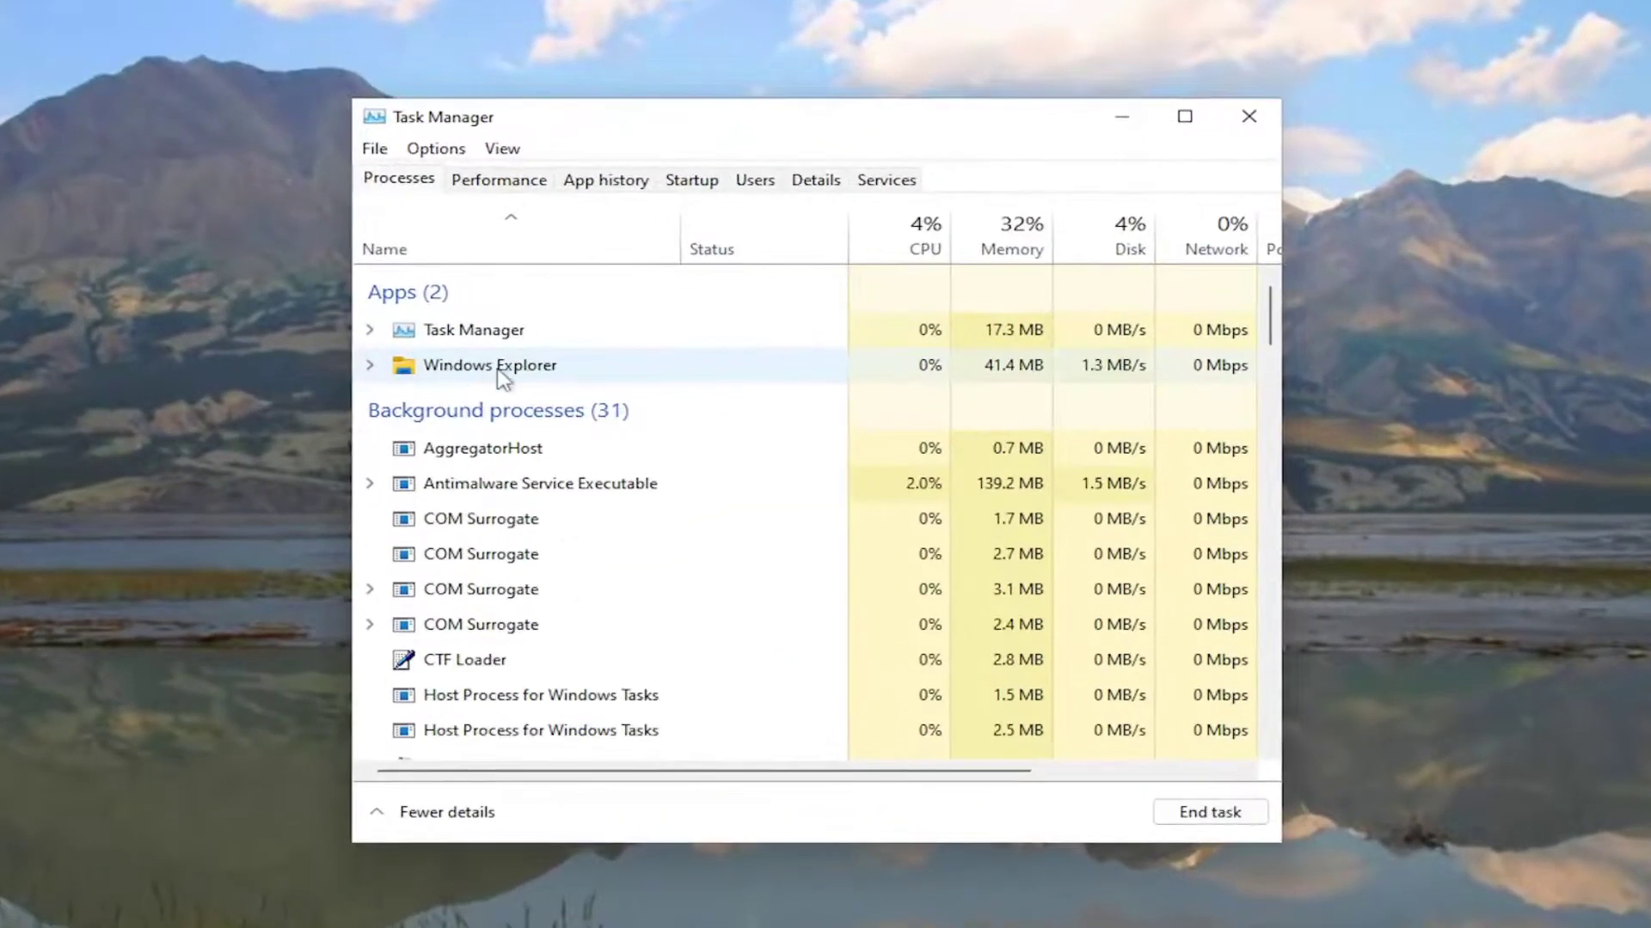
click(527, 373)
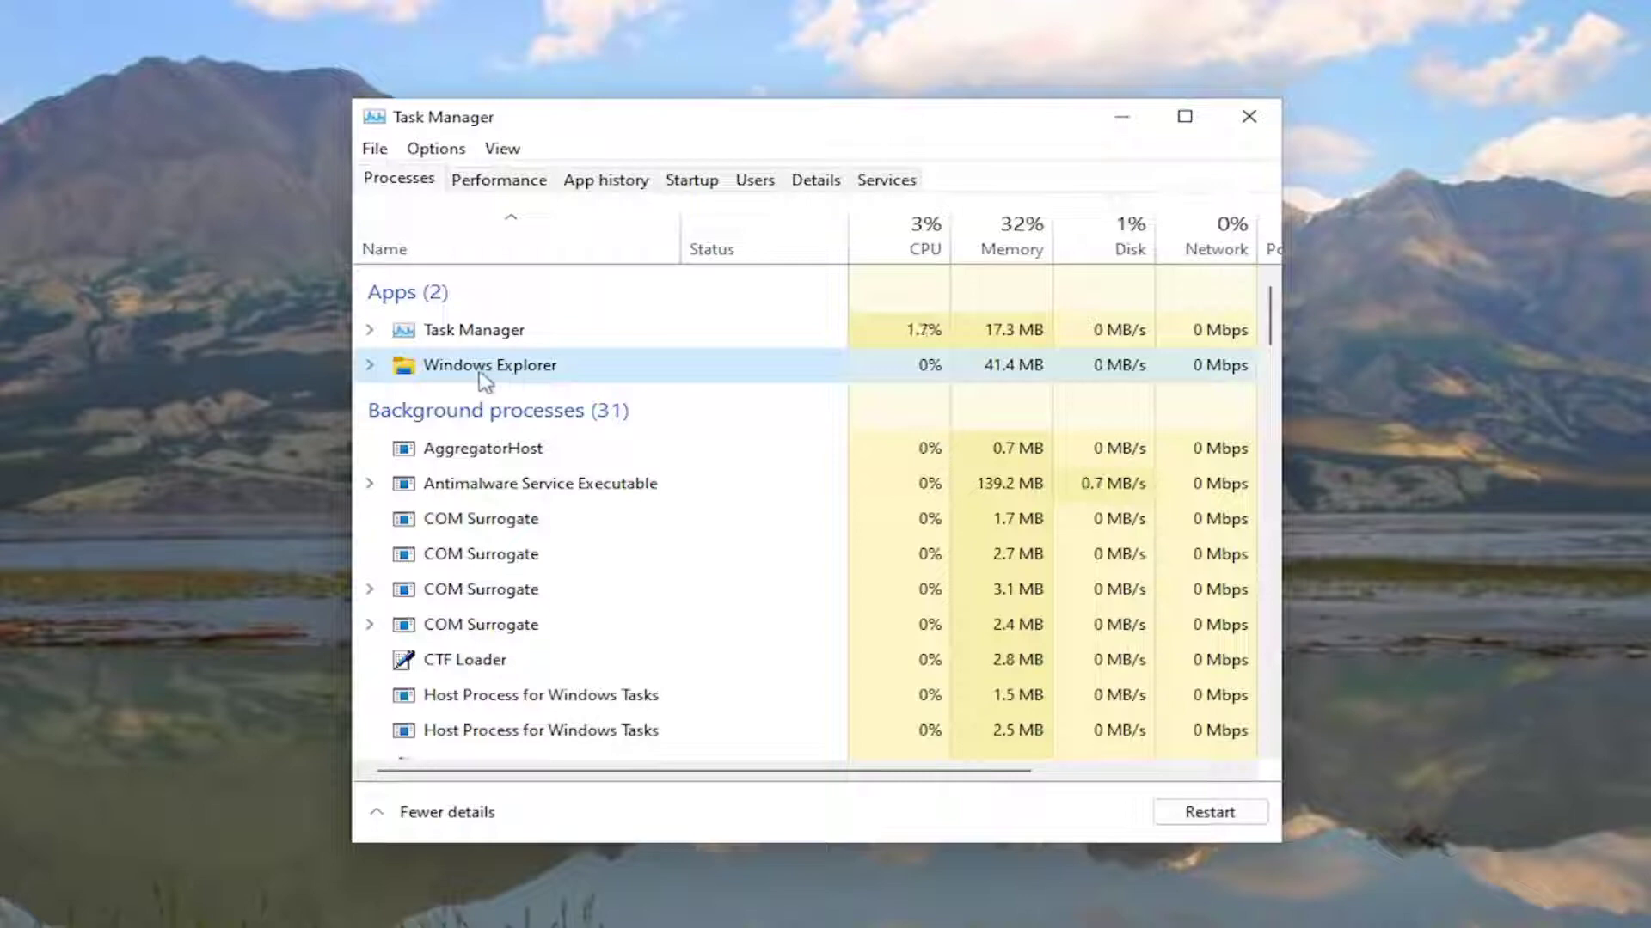
right_click(503, 378)
click(568, 413)
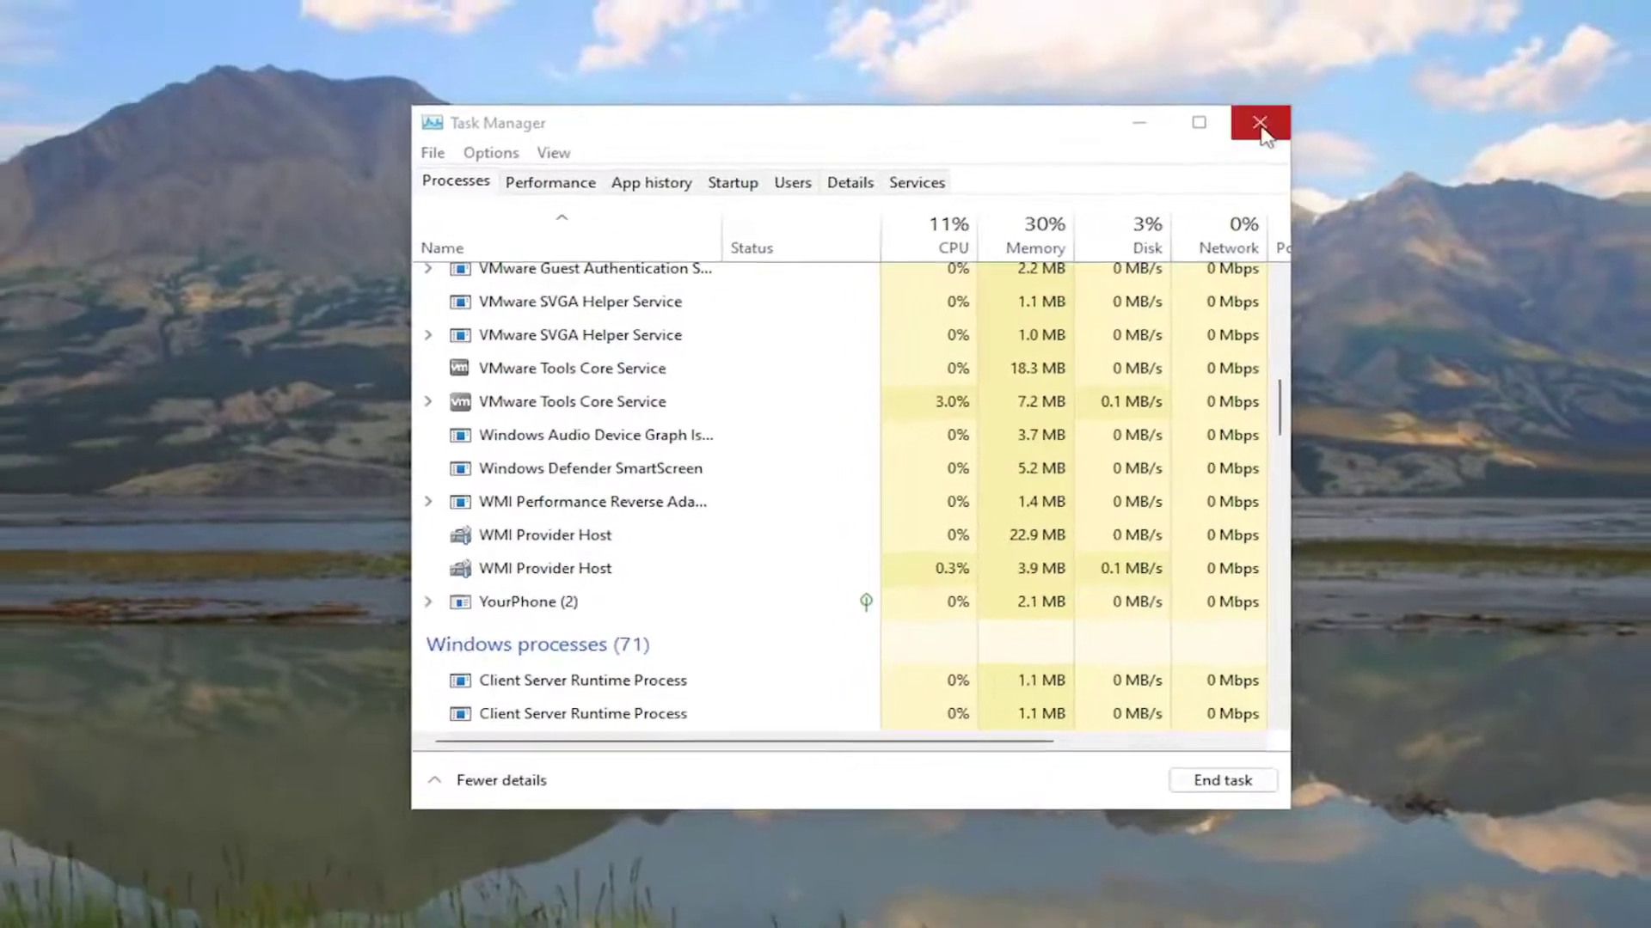
Close Task Manager, switch Task view Off under Personalization > Taskbar, and close Settings
click(1248, 116)
click(703, 909)
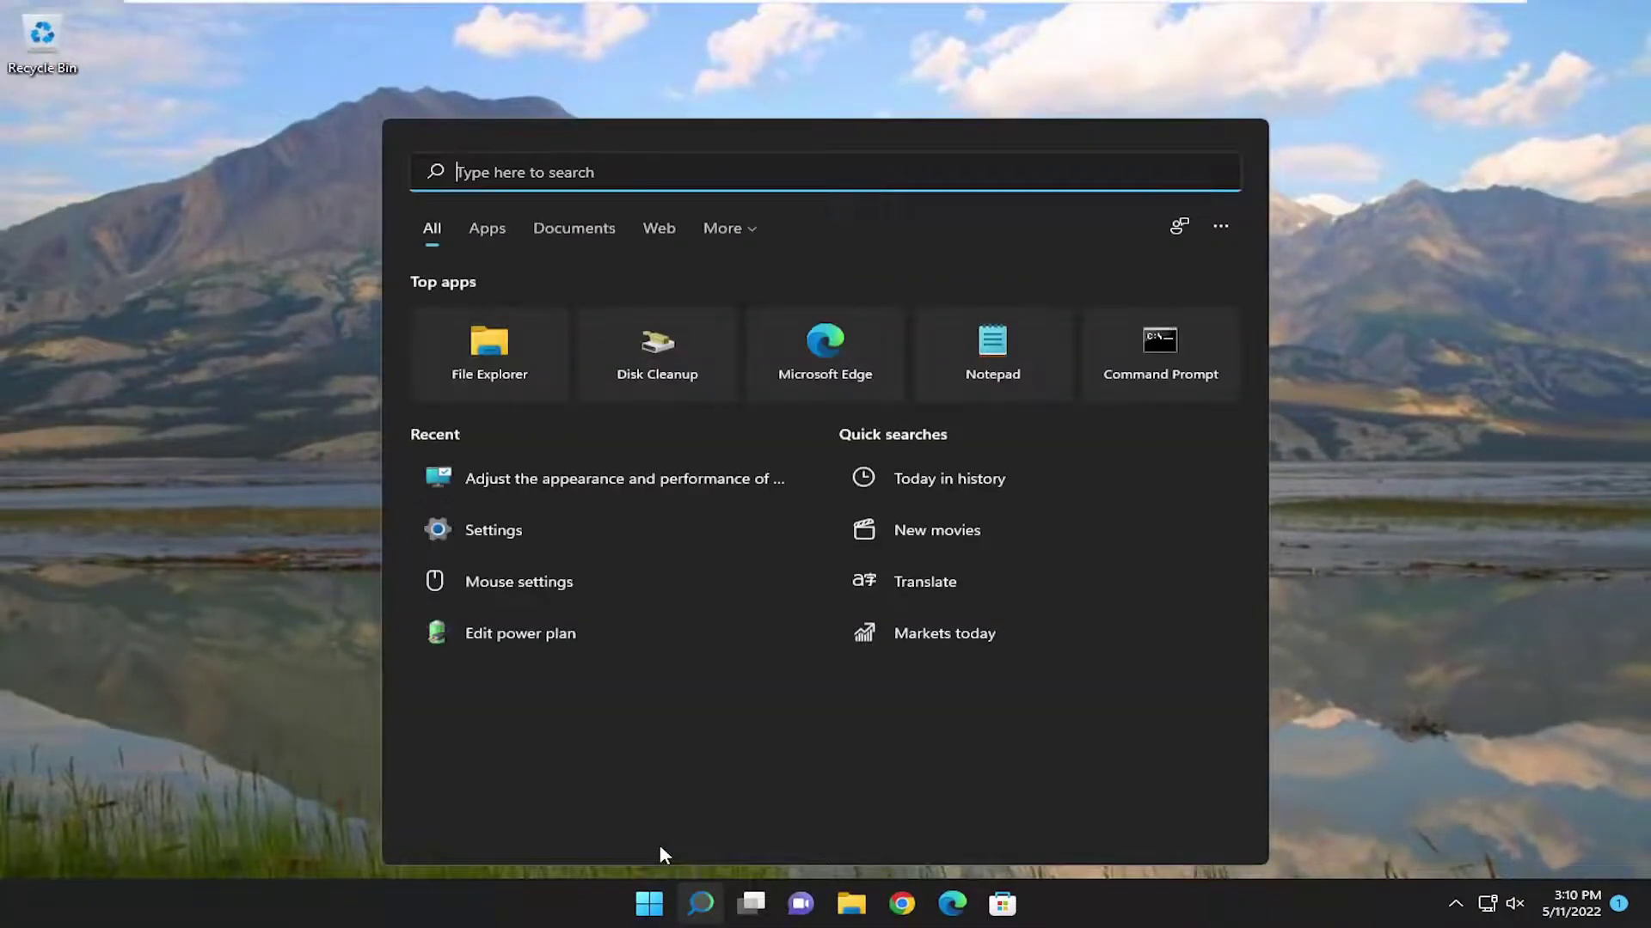
text(settings)
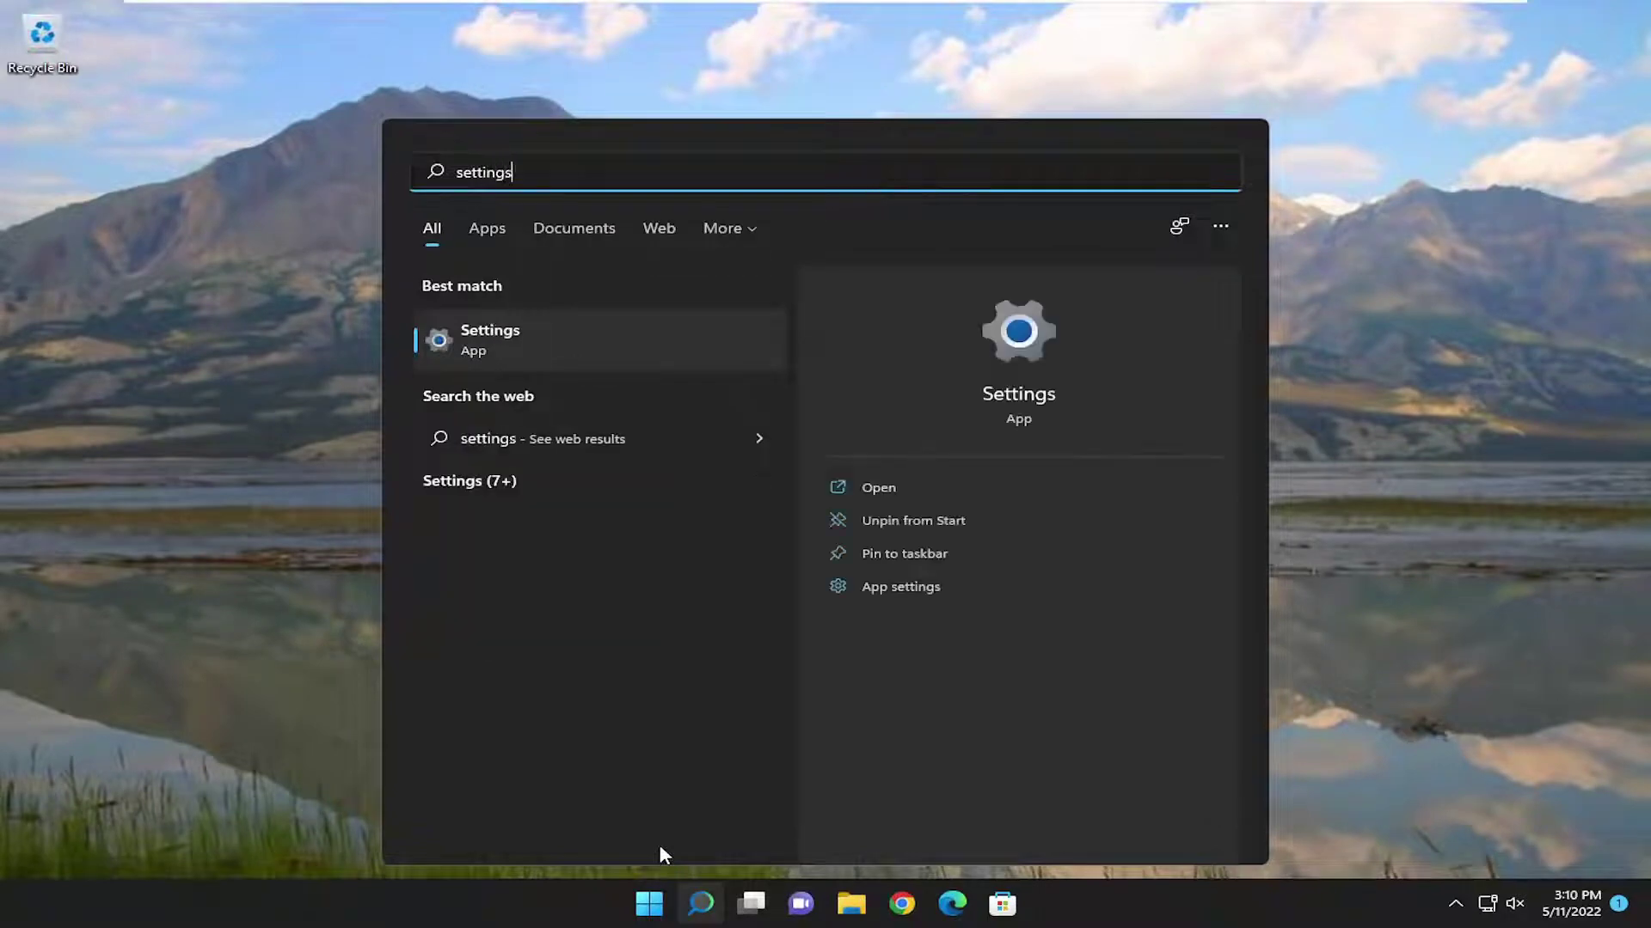
click(499, 337)
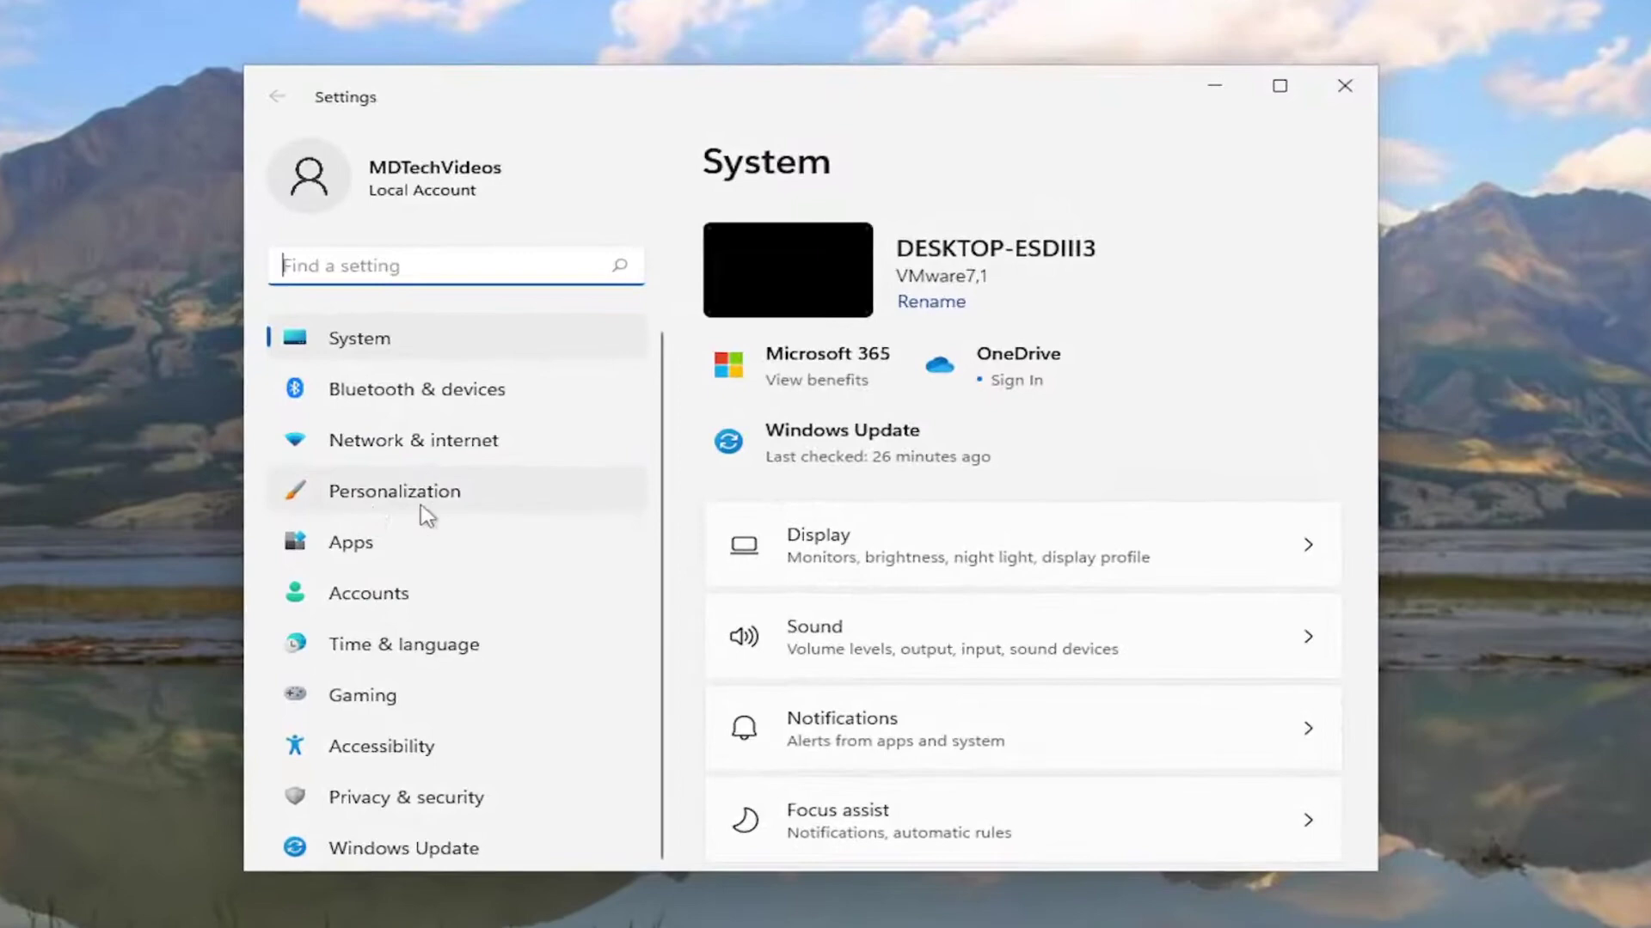
click(395, 491)
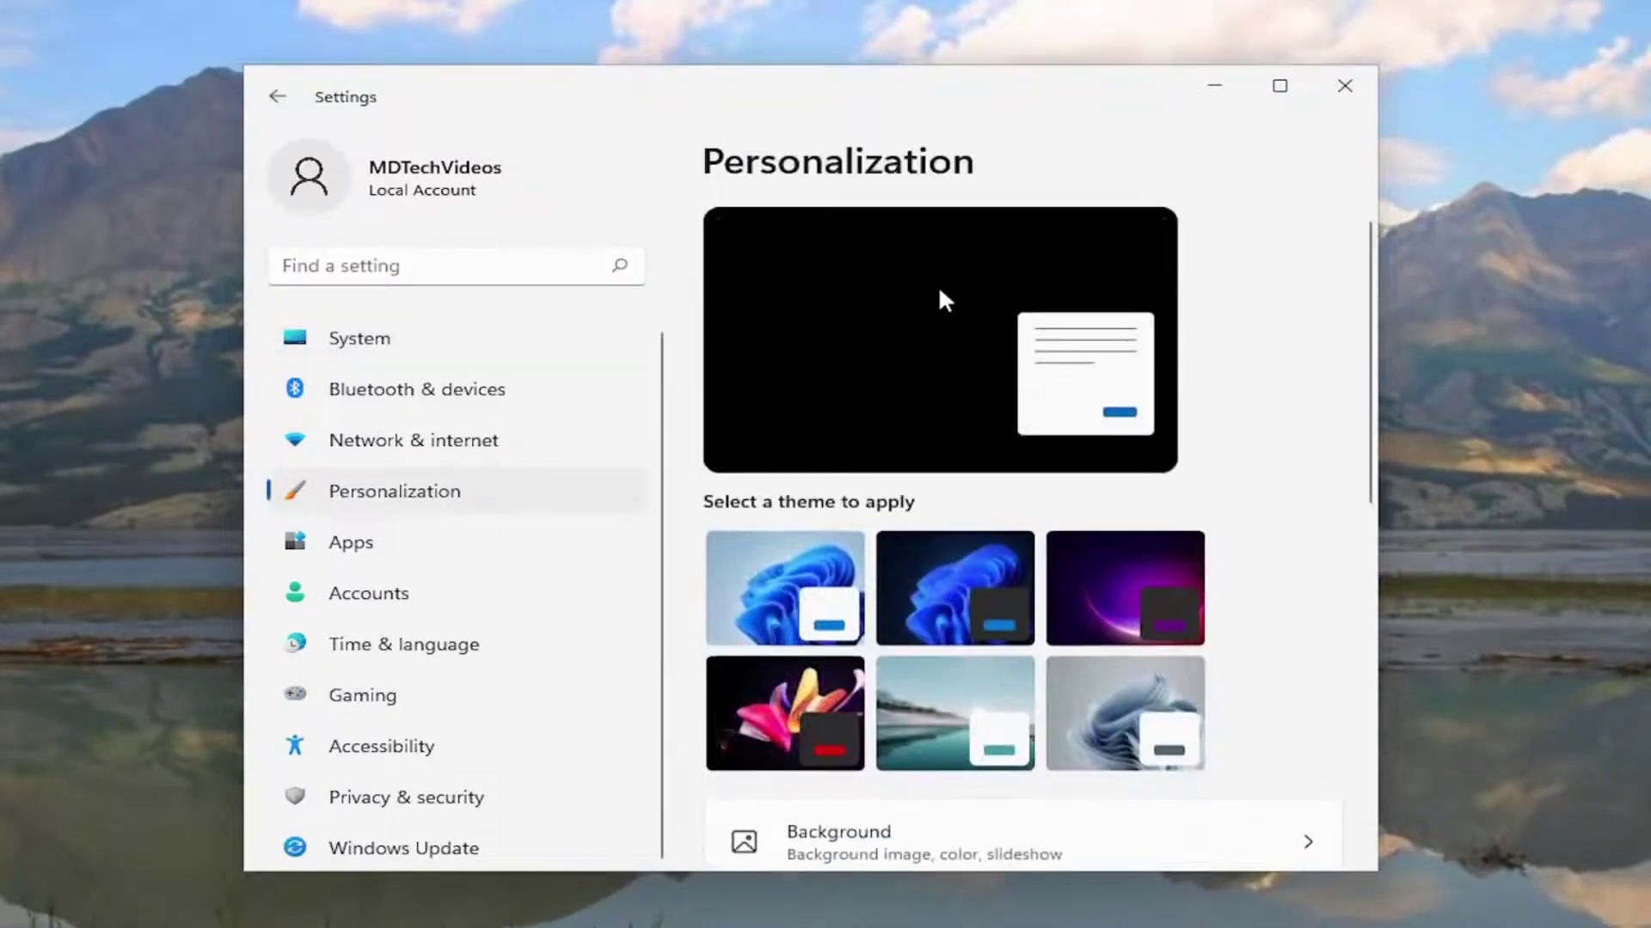
scroll(1097, 411, down, 5)
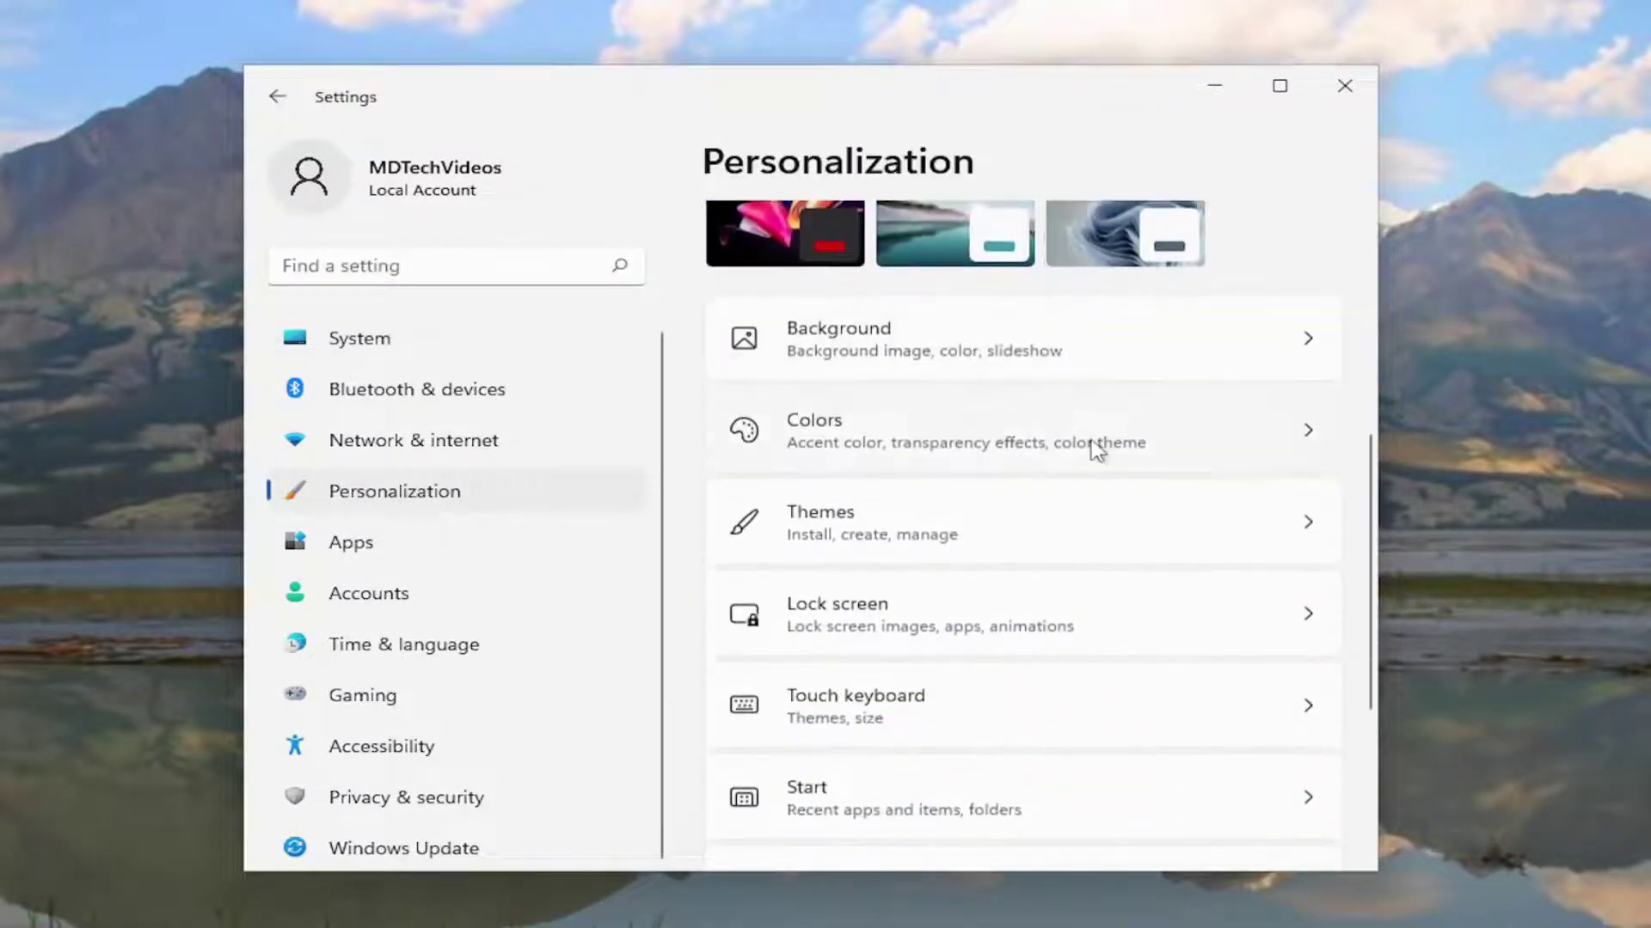
scroll(880, 692, down, 1)
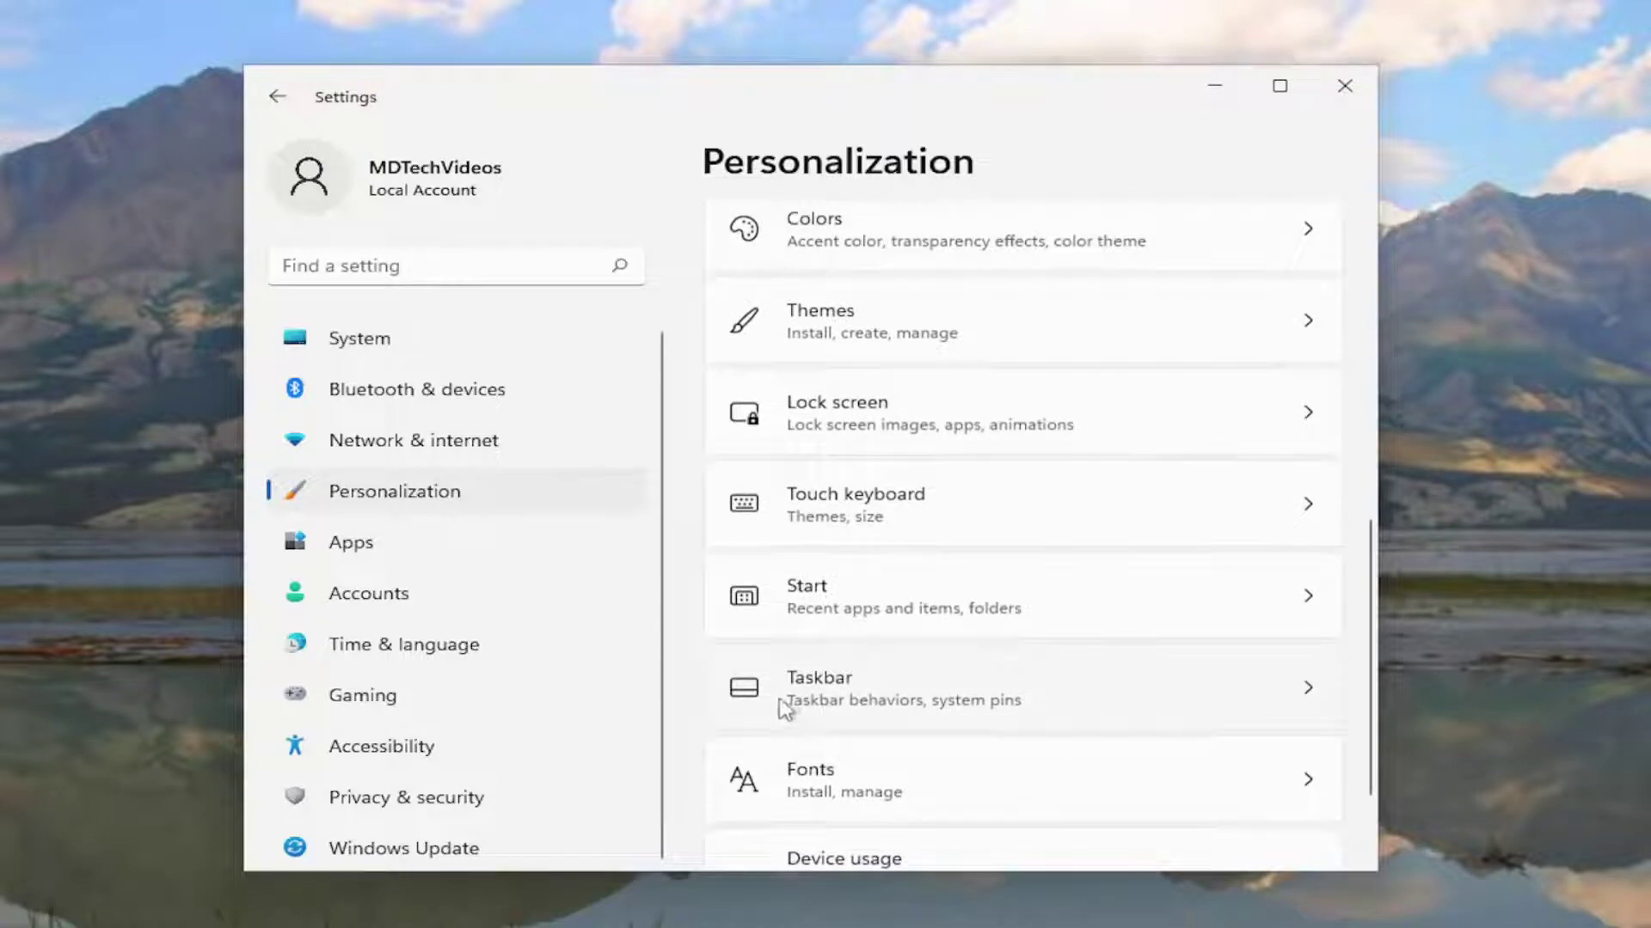
click(829, 702)
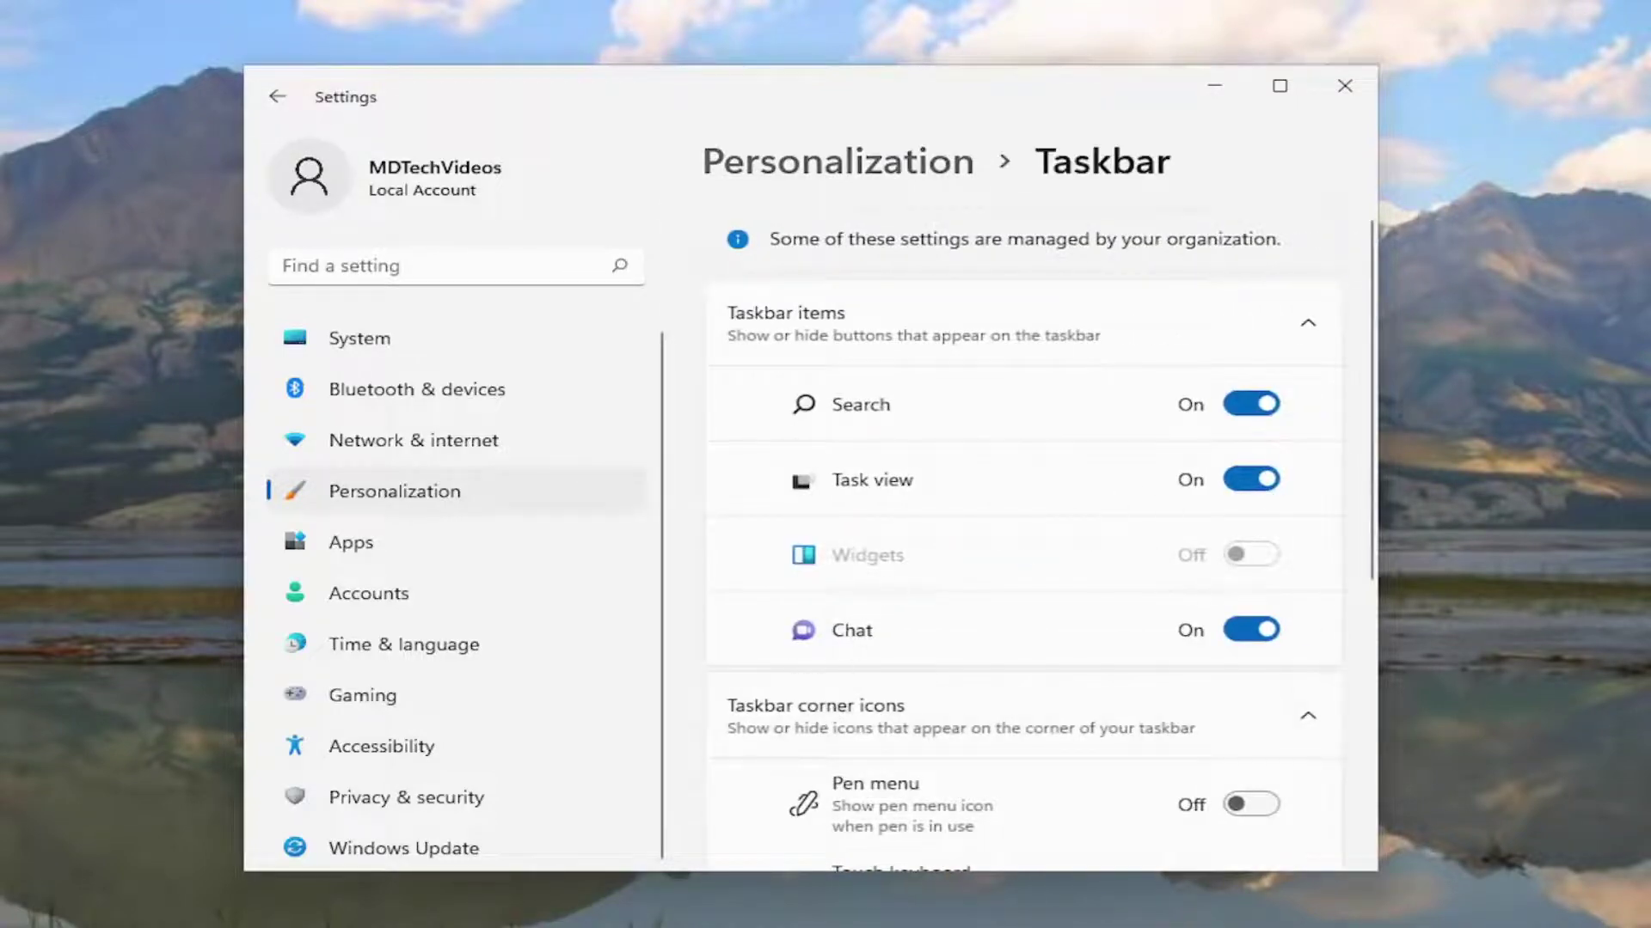
click(1261, 479)
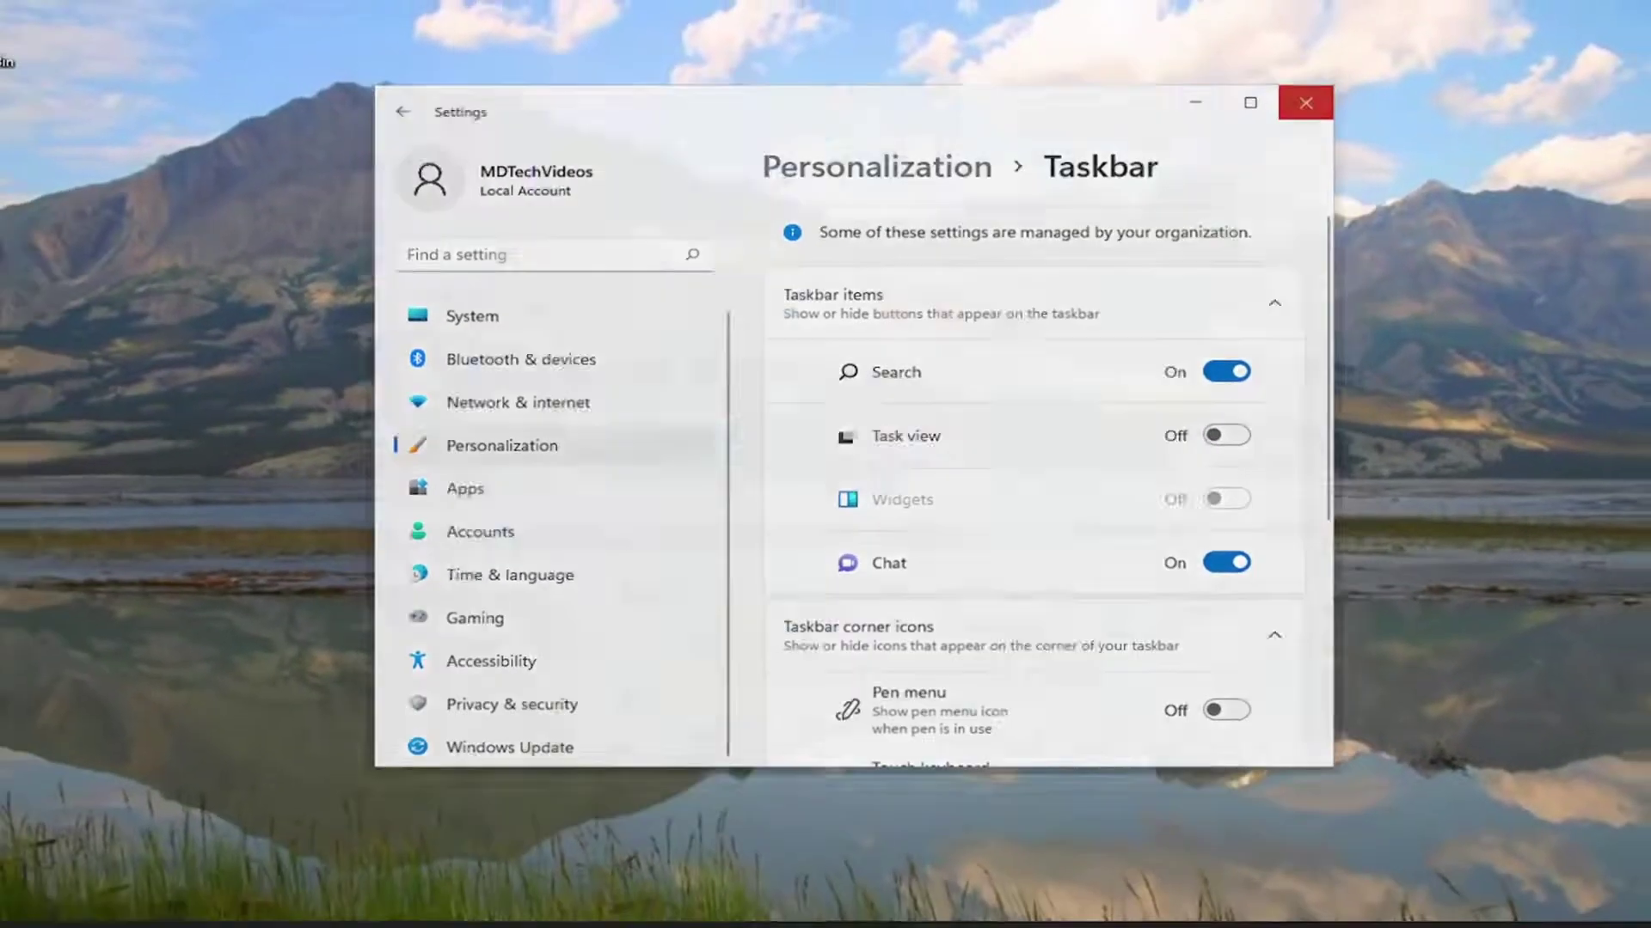
click(1401, 99)
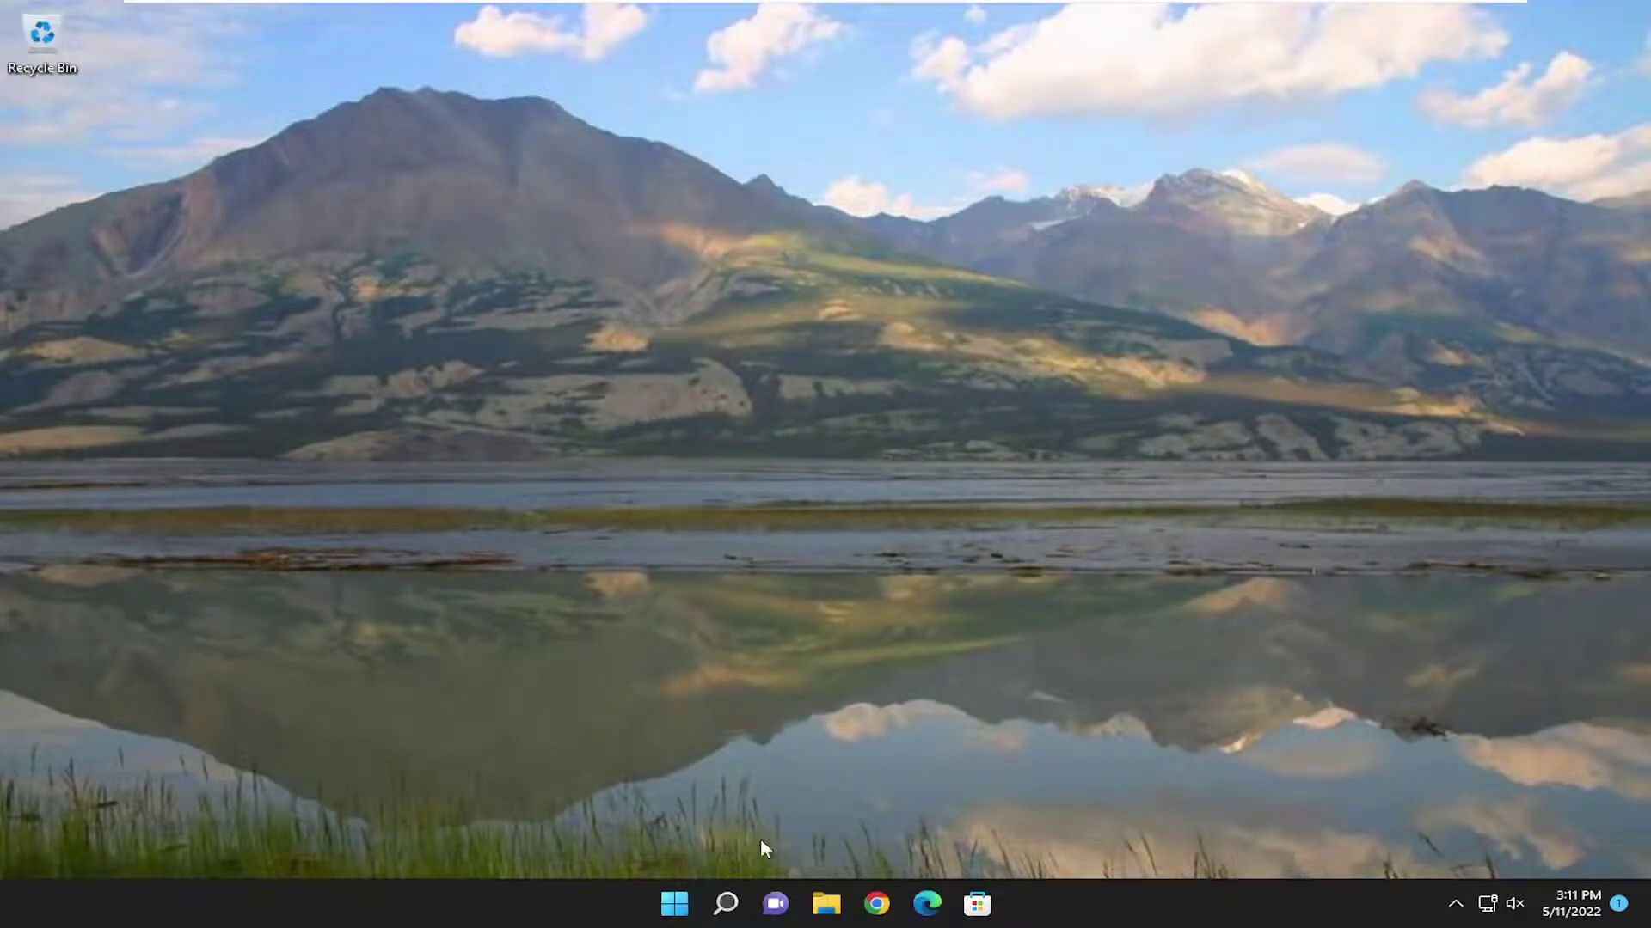
Run Command Prompt as administrator from search and approve the UAC prompt
click(746, 906)
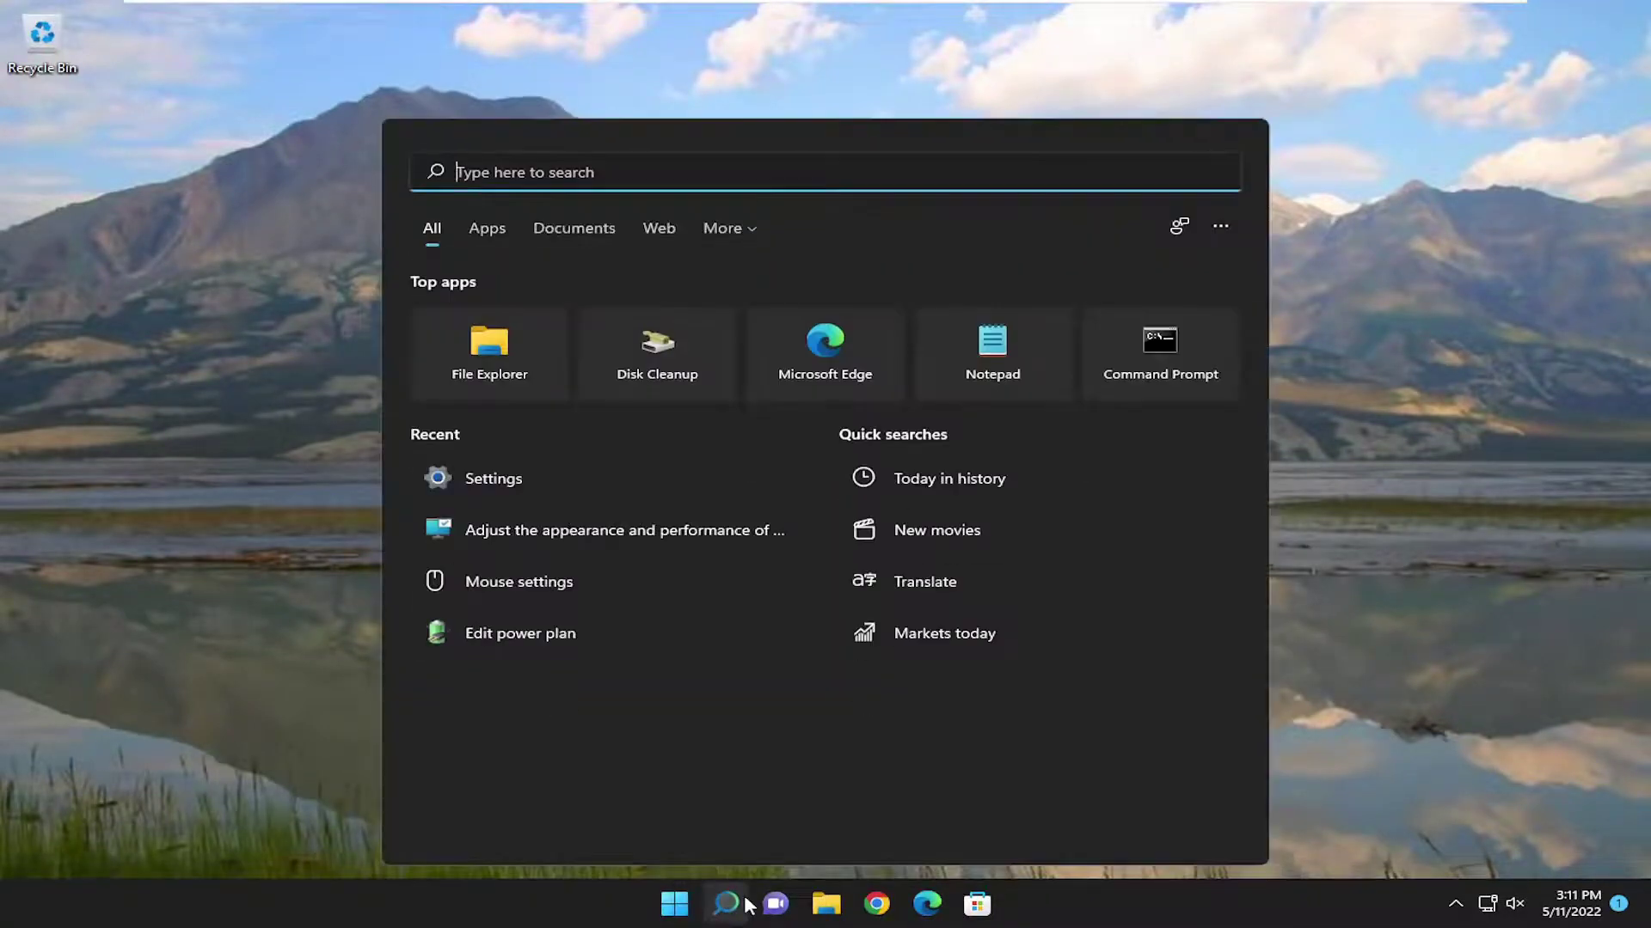
text(cmd)
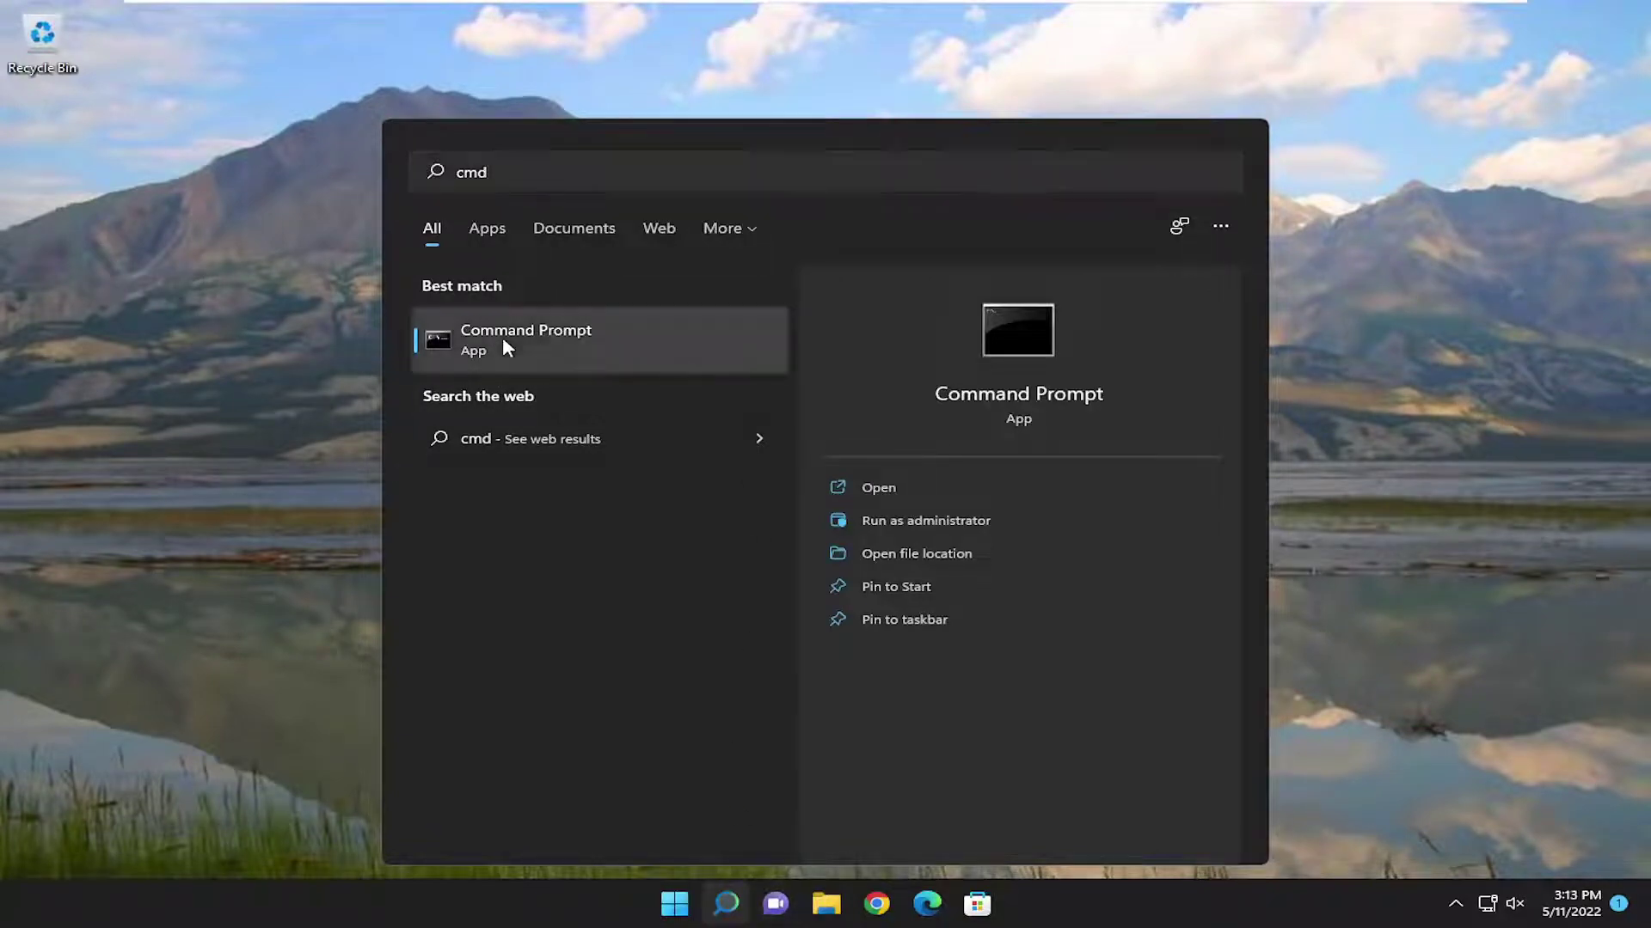
right_click(502, 337)
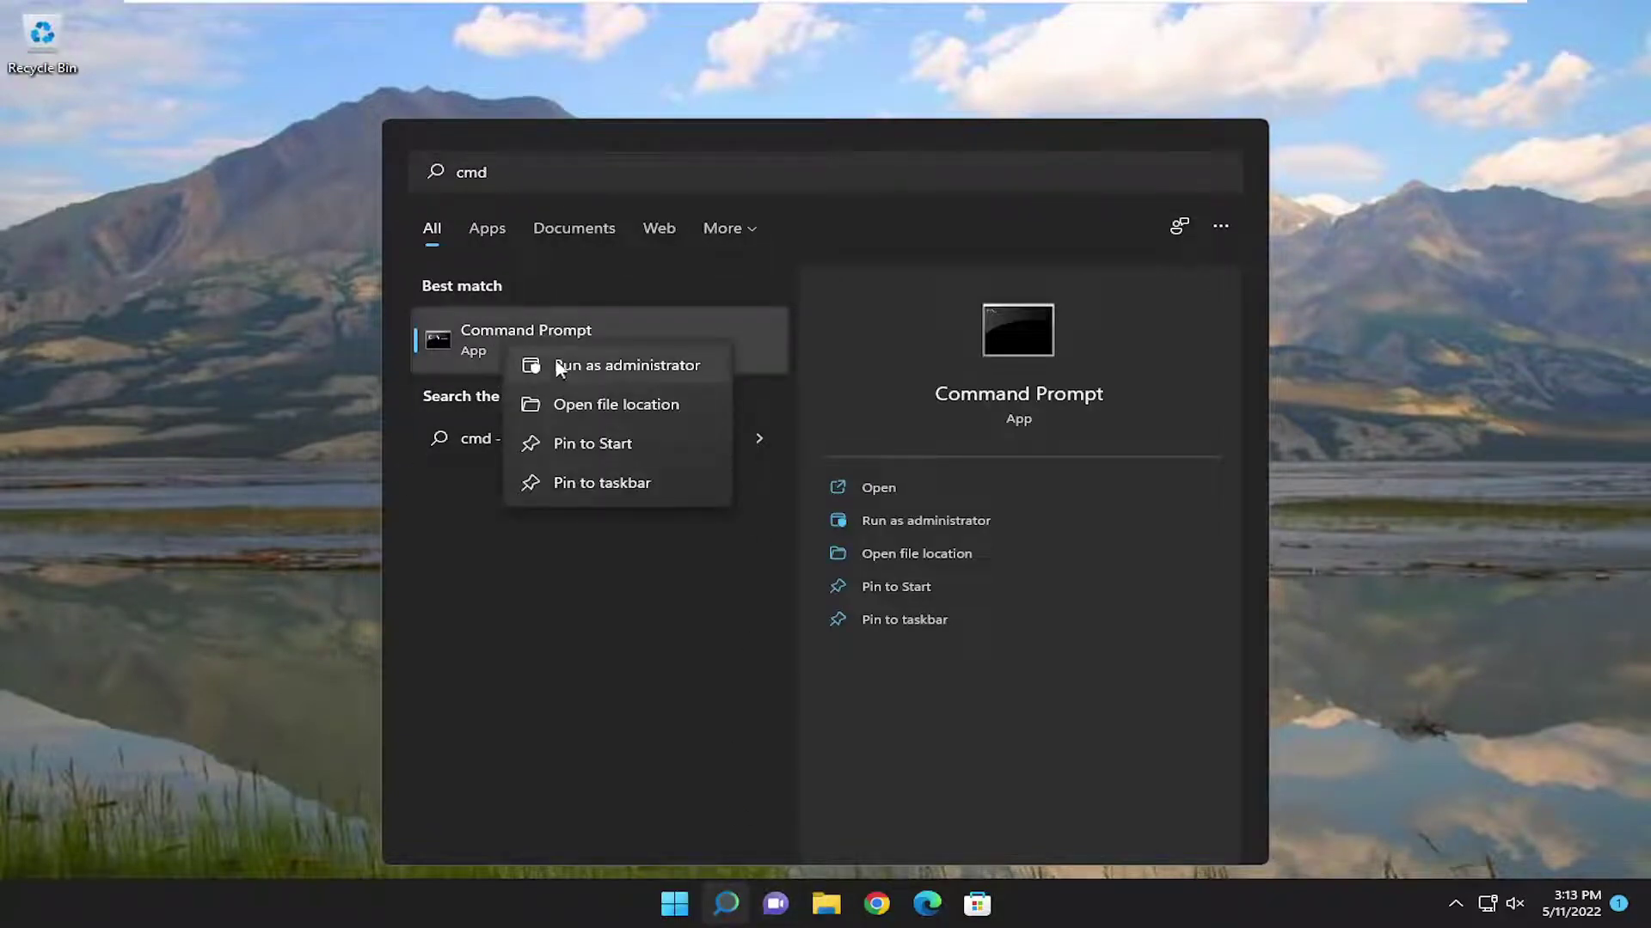
click(615, 370)
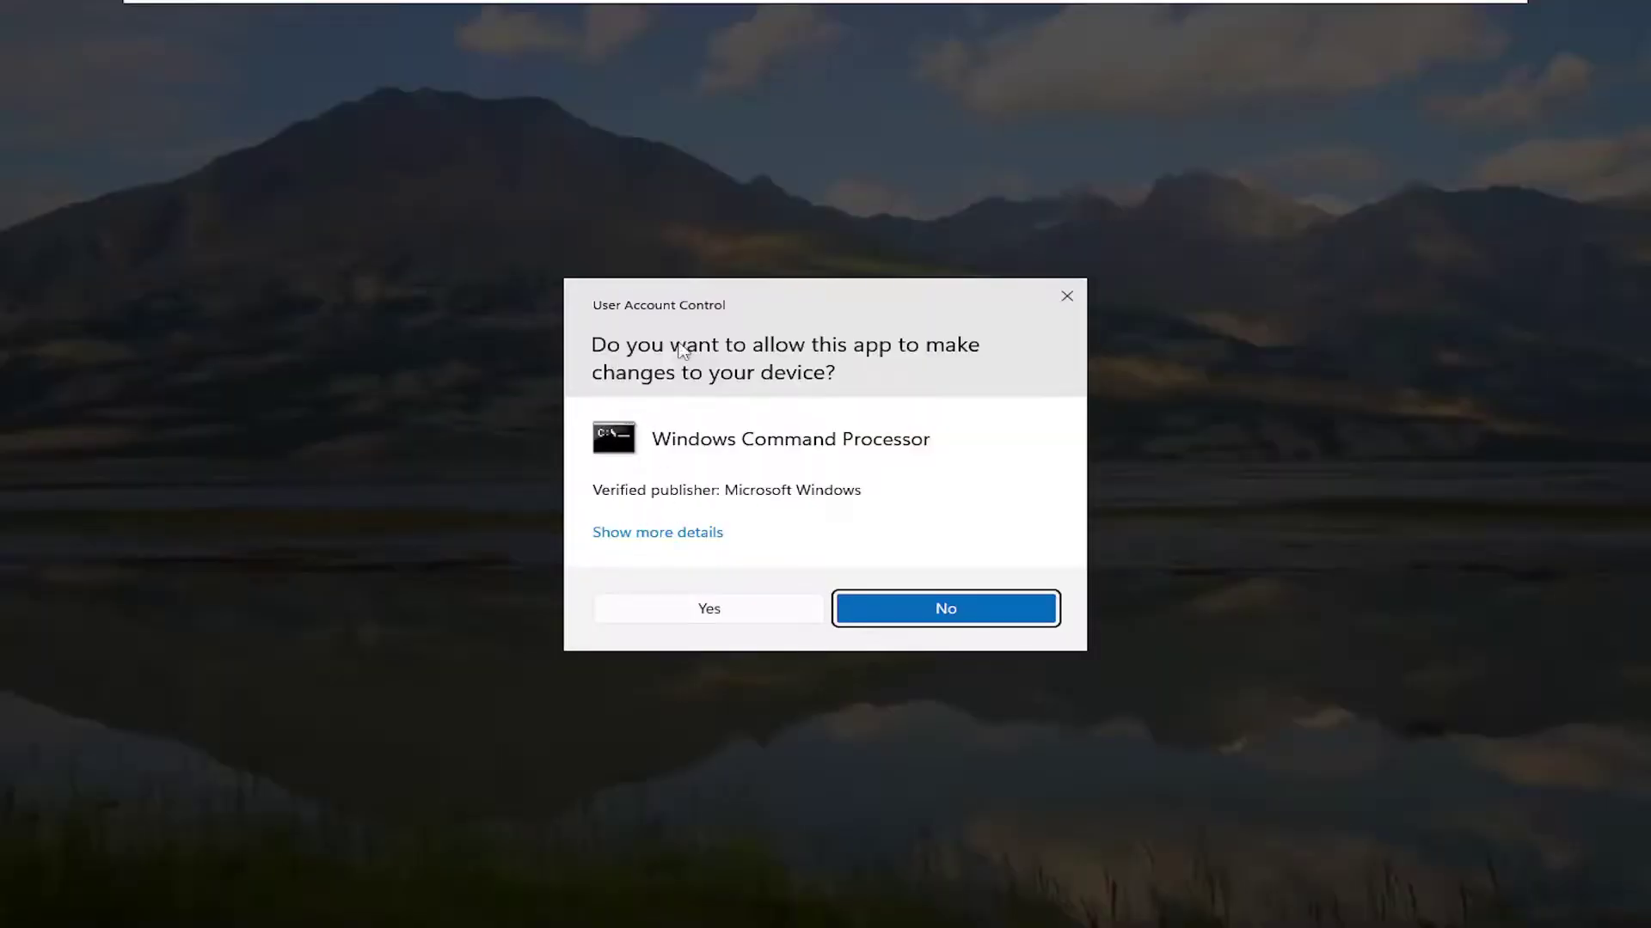
click(707, 608)
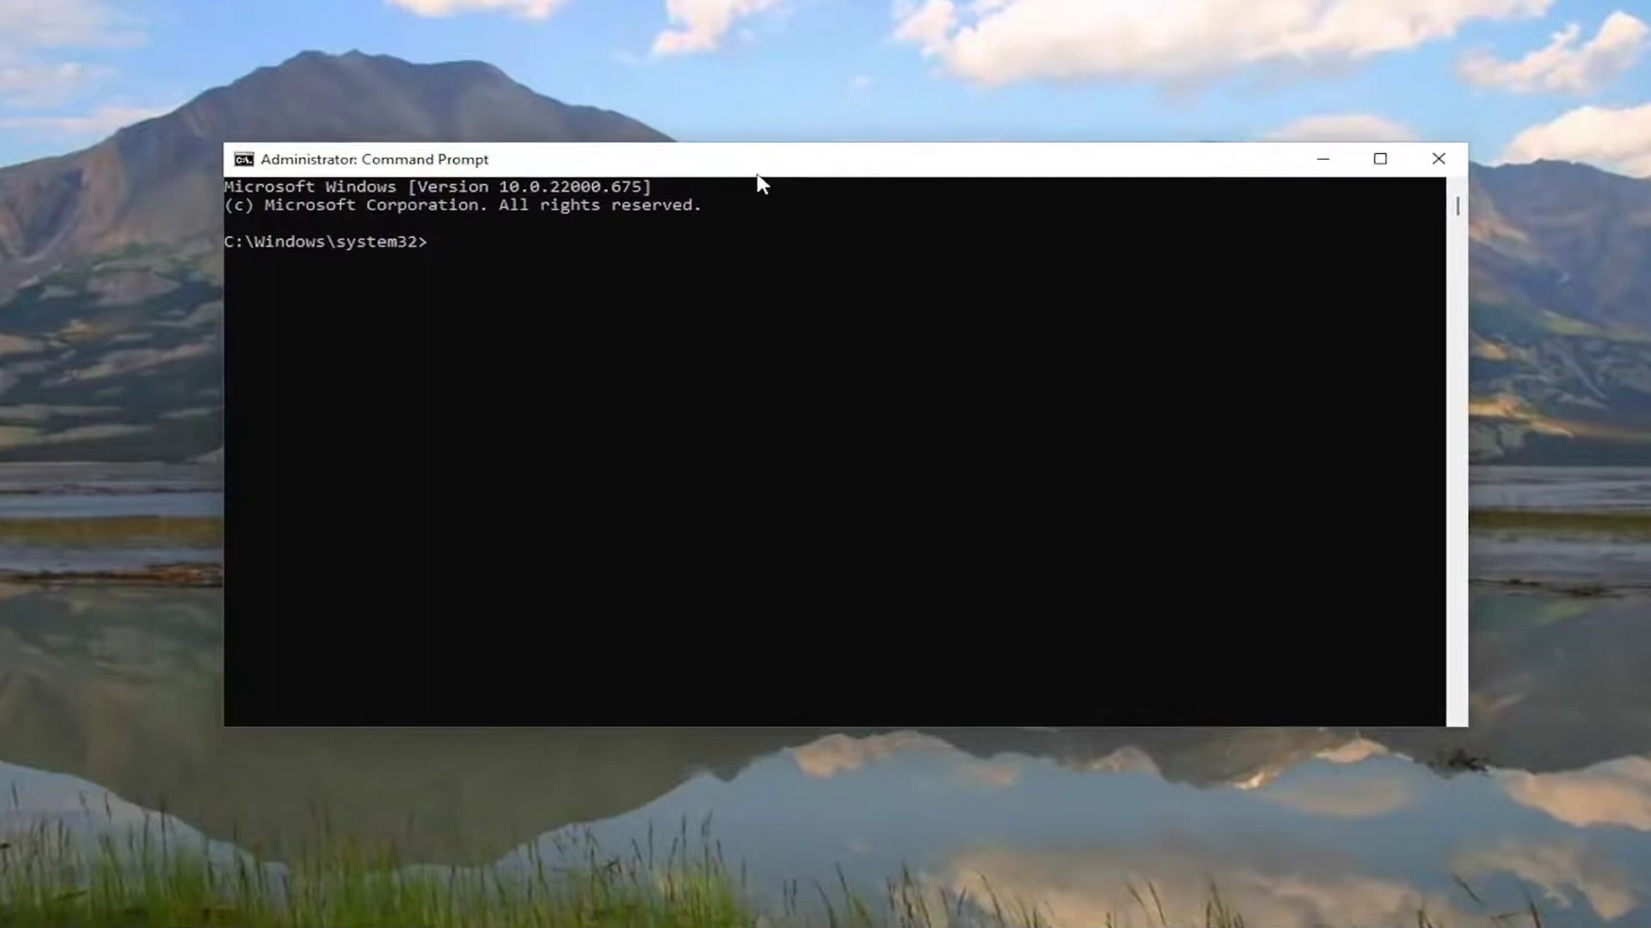
text(sfc /)
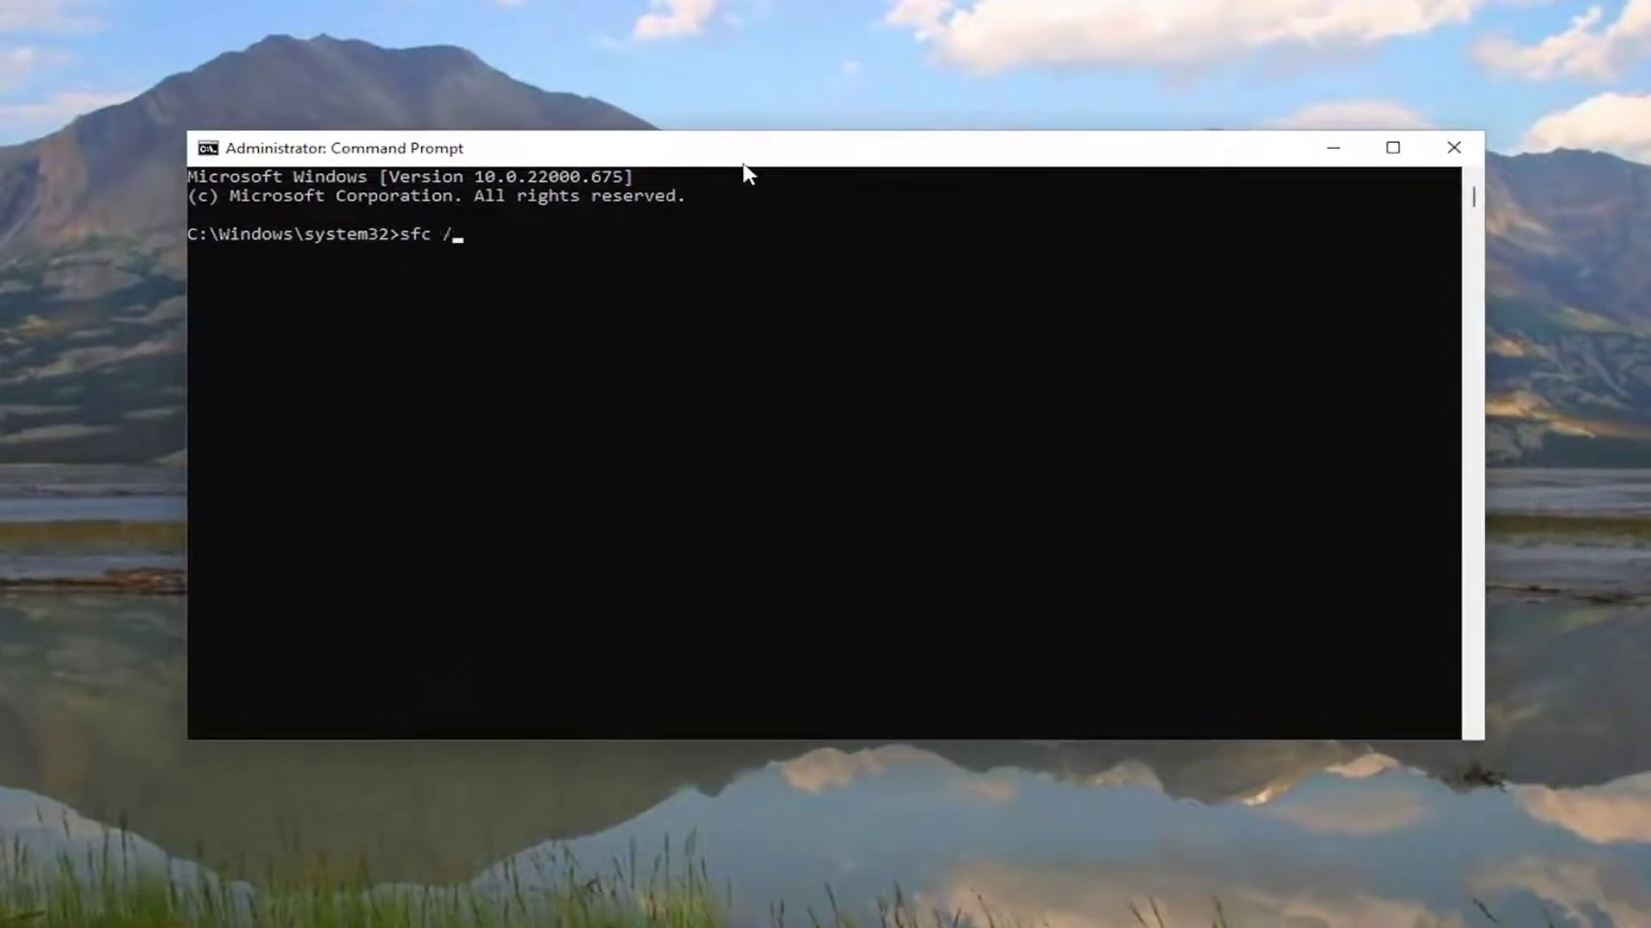
text(scannow)
Run 'sfc /scannow' at the administrator prompt
key(Return)
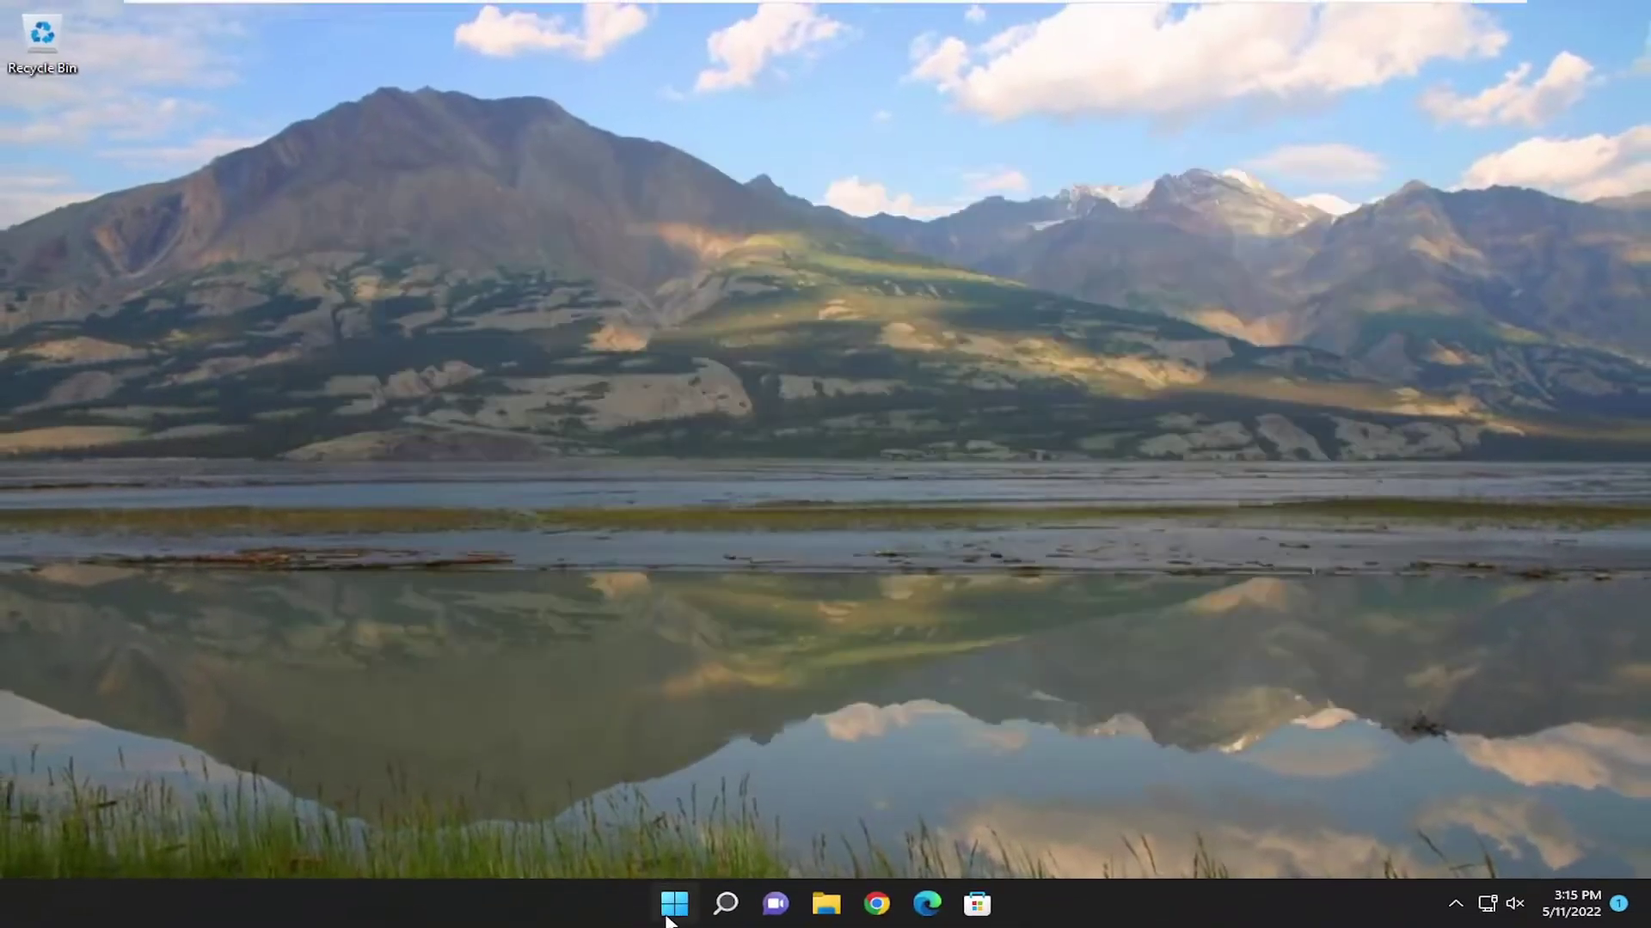
Open the Start button's system menu to reach Shut down or sign out
right_click(674, 903)
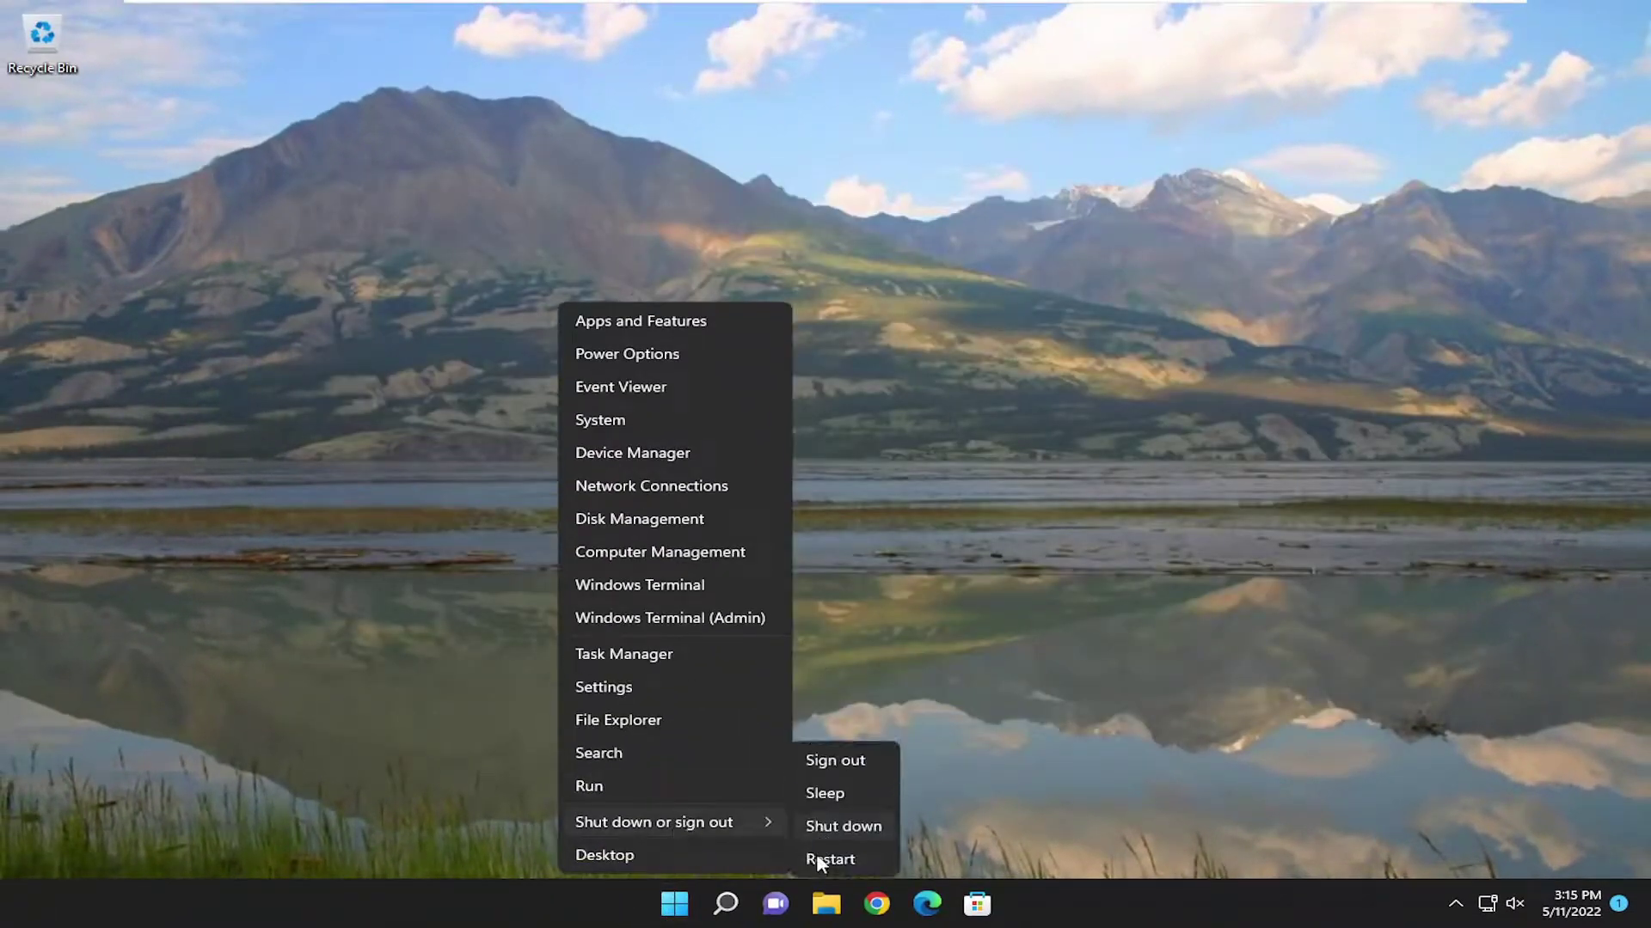